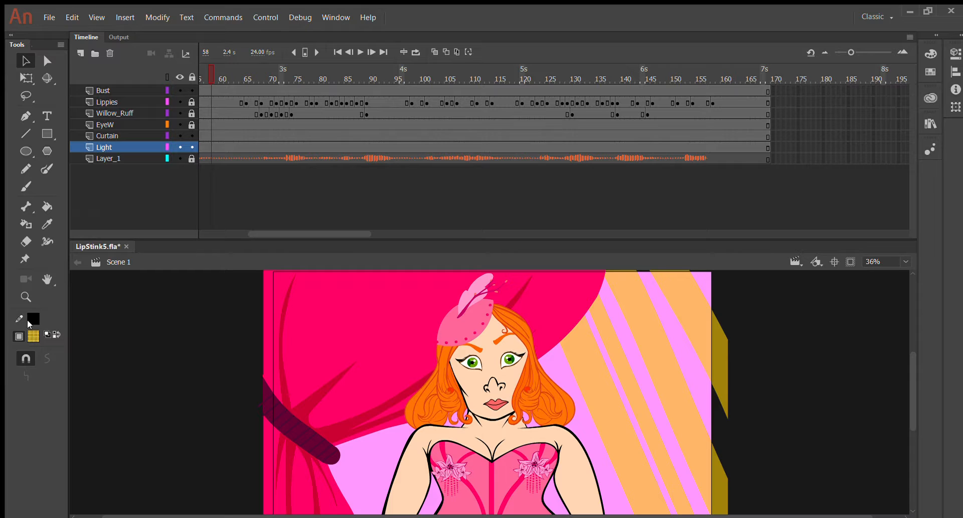
# Step: Switch to the Brush tool and set its fill to a darker, translucent yellow
pyautogui.click(29, 314)
pyautogui.click(49, 169)
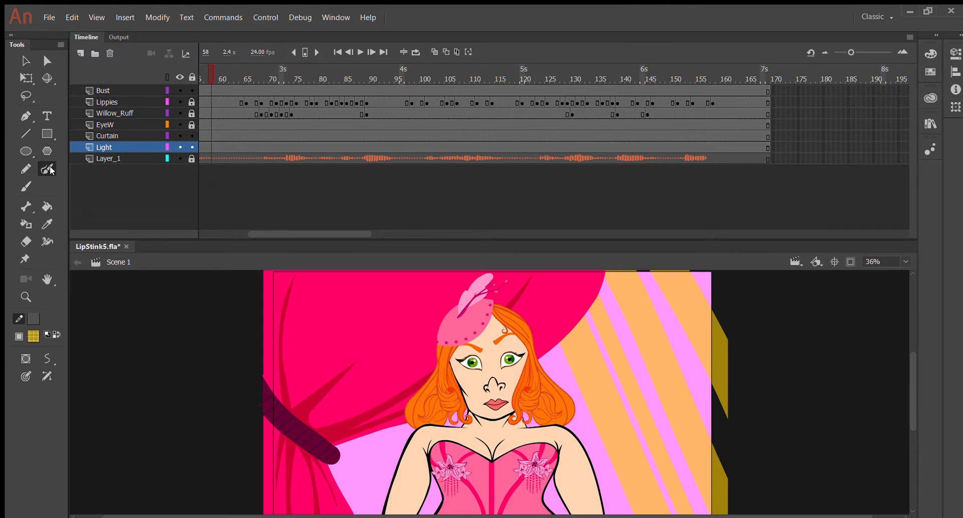
pyautogui.click(24, 185)
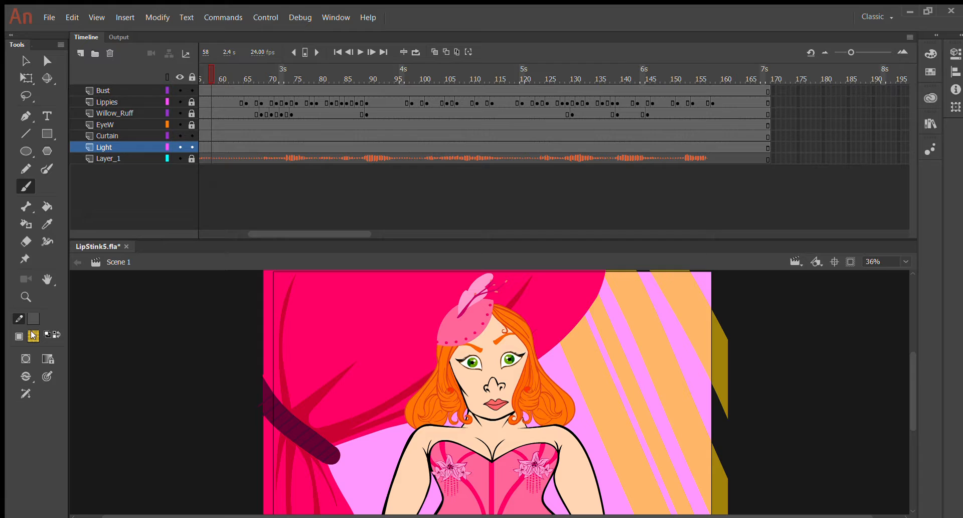
pyautogui.click(33, 335)
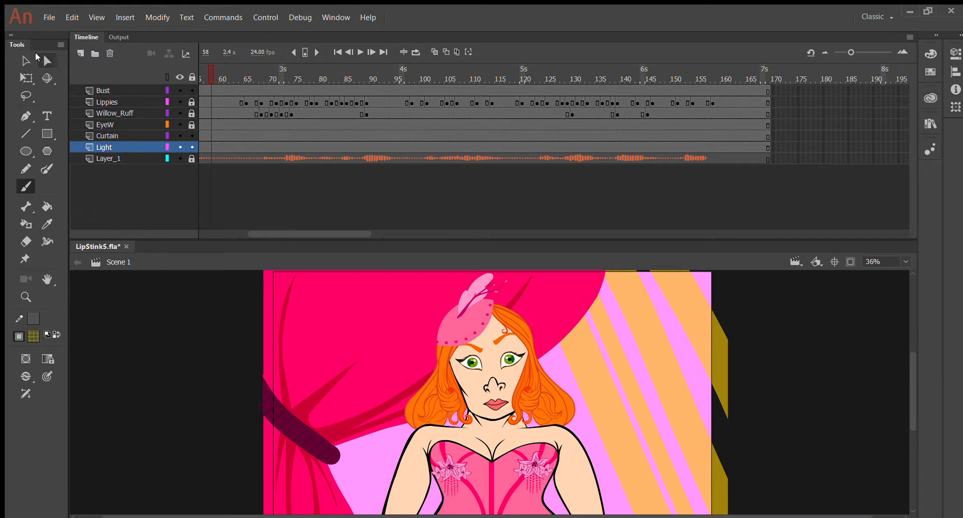
# Step: Try several diagonal brush strokes on the Light layer across the striped background, undoing each one
pyautogui.moveTo(658, 351); pyautogui.dragTo(728, 435)
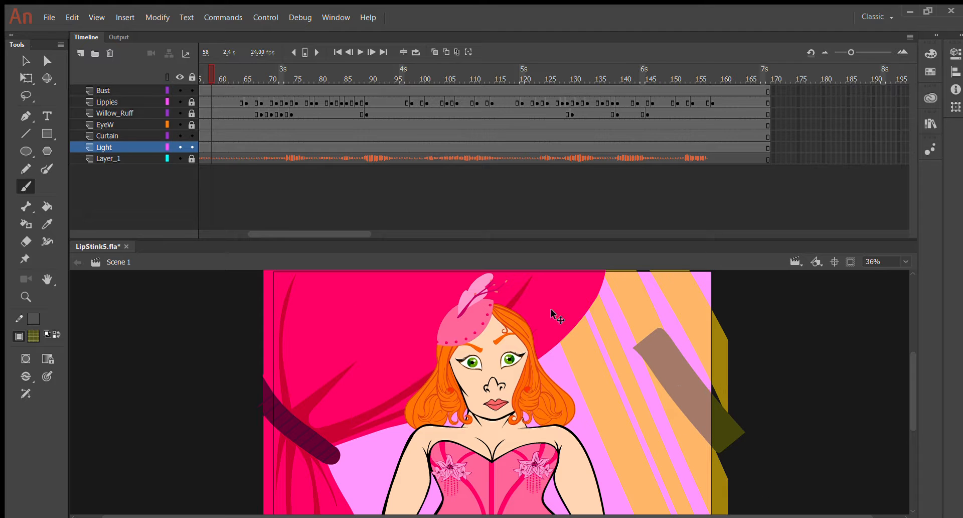
pyautogui.moveTo(408, 304); pyautogui.dragTo(382, 324)
pyautogui.hotkey('ctrl', 'z')
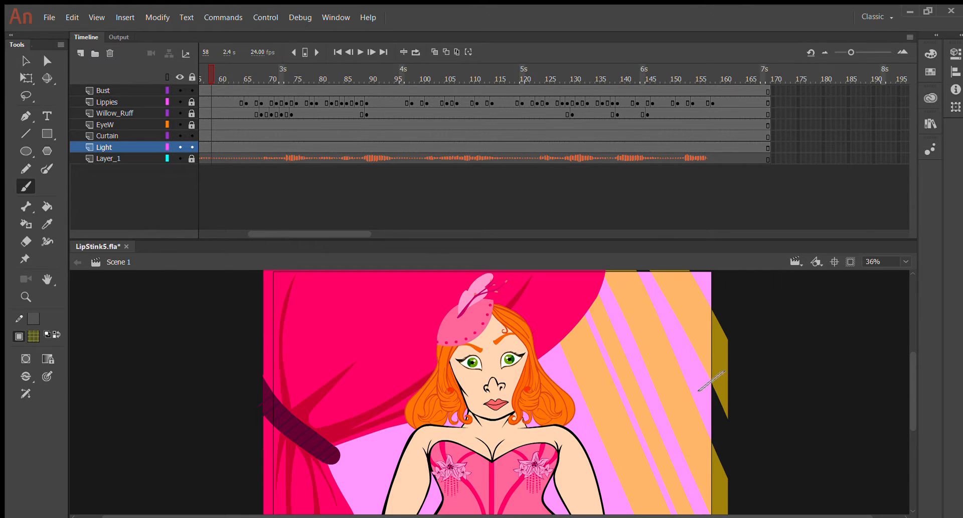
pyautogui.scroll(2, 729, 445)
pyautogui.scroll(-1, 710, 426)
pyautogui.moveTo(598, 374); pyautogui.dragTo(573, 392)
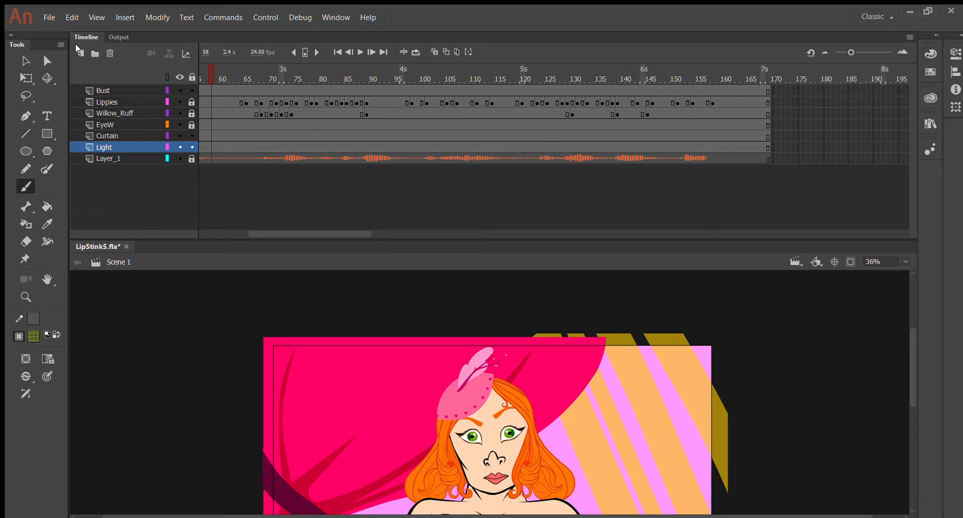
pyautogui.moveTo(654, 361); pyautogui.dragTo(765, 427)
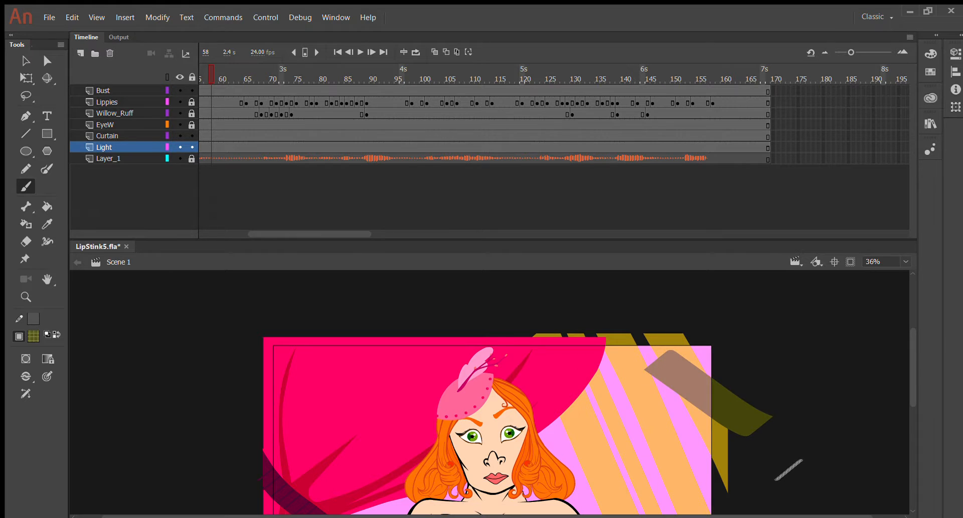
pyautogui.hotkey('ctrl', 'z')
pyautogui.moveTo(632, 354); pyautogui.dragTo(768, 444)
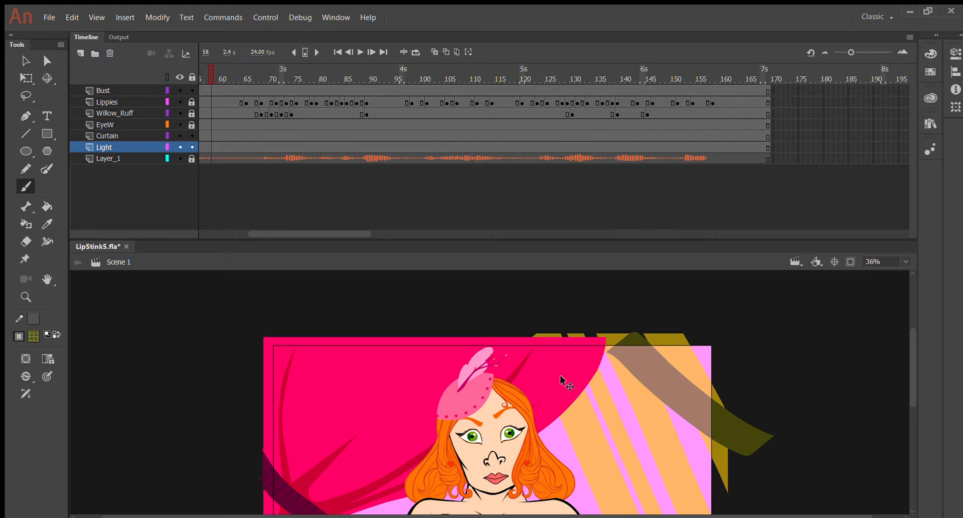
pyautogui.hotkey('ctrl', 'z')
pyautogui.moveTo(667, 359); pyautogui.dragTo(737, 452)
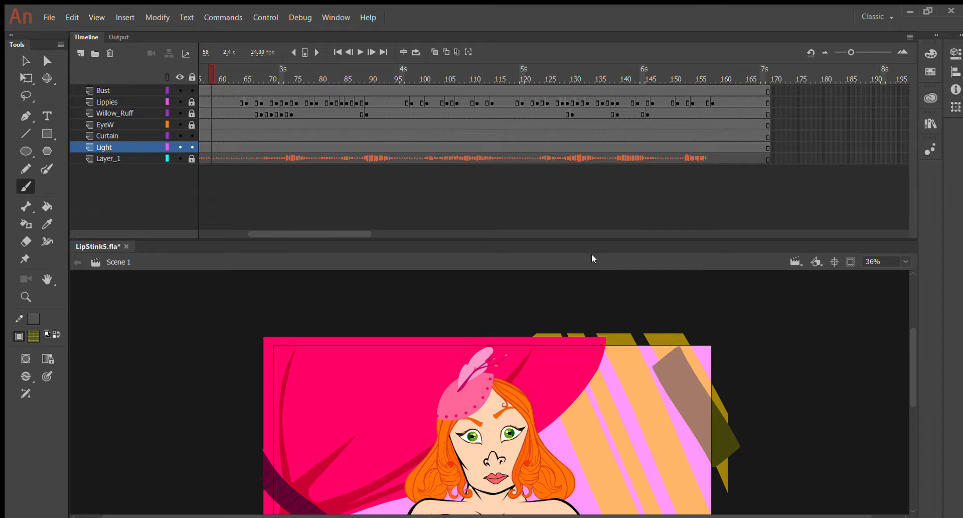
pyautogui.hotkey('ctrl', 'z')
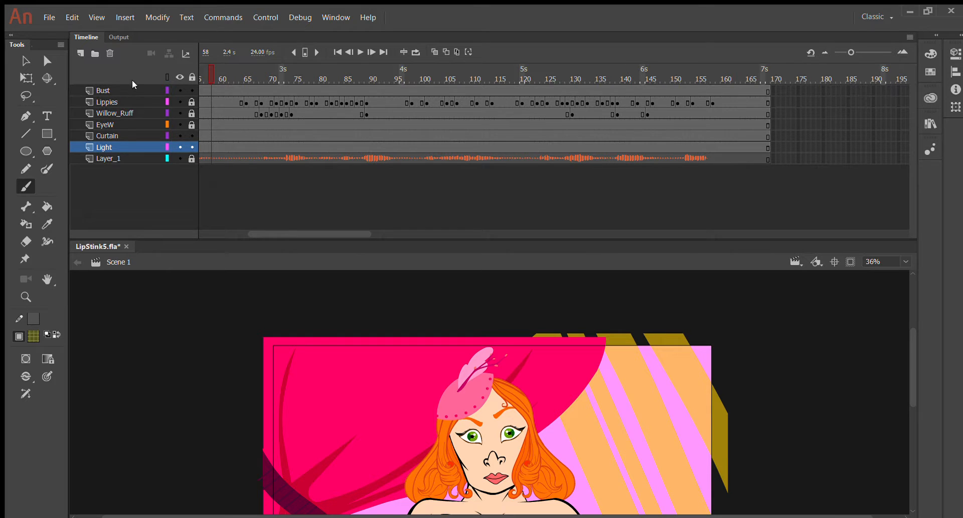
# Step: Add a new layer directly above the Light layer
pyautogui.click(81, 54)
# Step: Try dark-yellow diagonal brush strokes on the new layer over the background stripes, undoing each one
pyautogui.moveTo(611, 362)
pyautogui.mouseDown()
pyautogui.moveTo(711, 446)
pyautogui.moveTo(765, 464)
pyautogui.mouseUp()
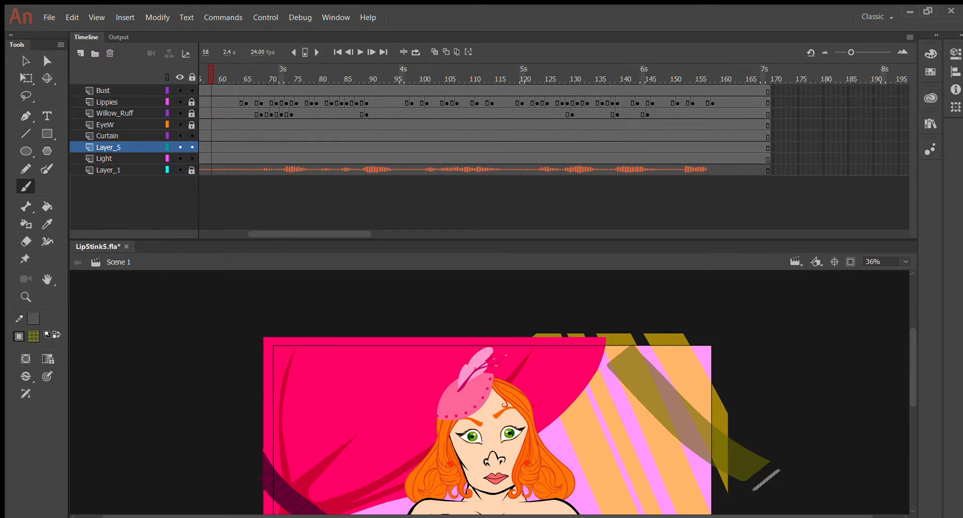
pyautogui.hotkey('ctrl', 'z')
pyautogui.moveTo(711, 346); pyautogui.dragTo(630, 418)
pyautogui.hotkey('ctrl', 'z')
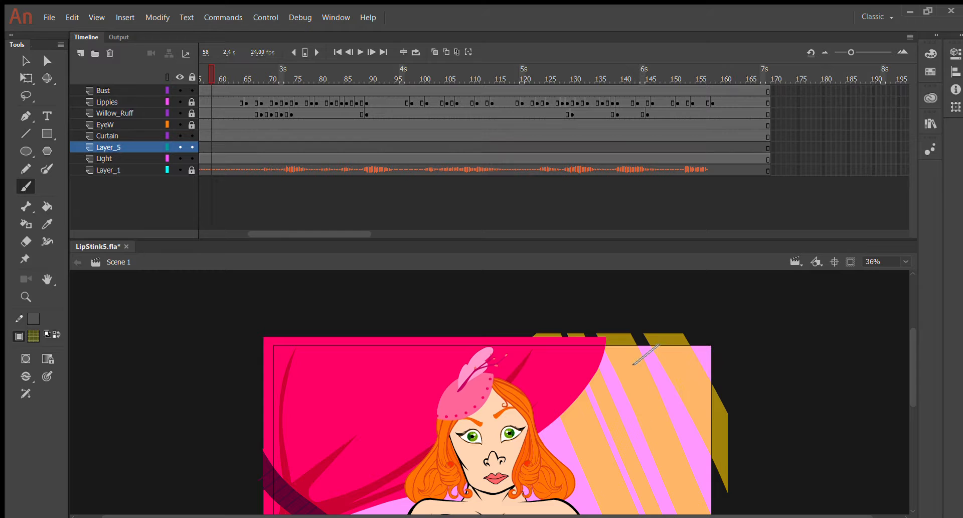
pyautogui.moveTo(627, 346); pyautogui.dragTo(725, 471)
pyautogui.hotkey('ctrl', 'z')
pyautogui.moveTo(655, 351); pyautogui.dragTo(737, 438)
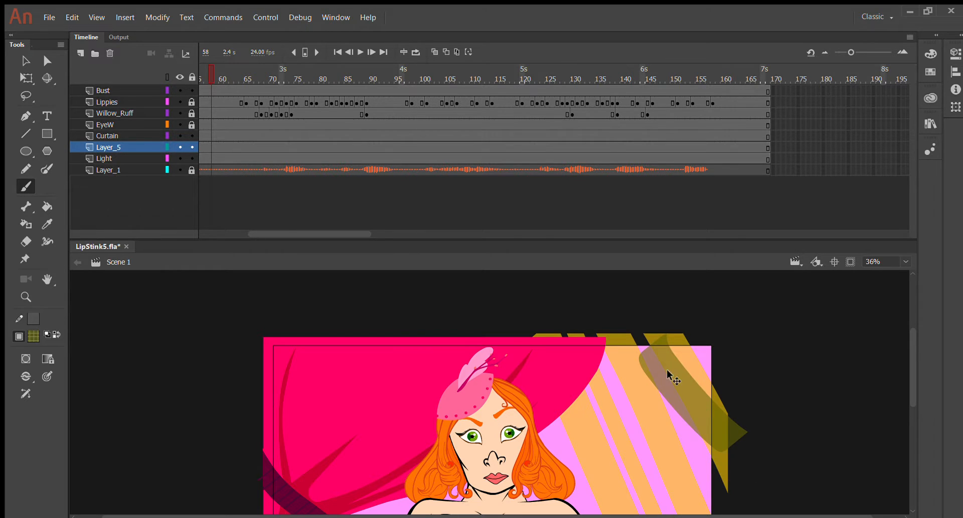
pyautogui.hotkey('ctrl', 'z')
pyautogui.moveTo(738, 346); pyautogui.dragTo(588, 470)
pyautogui.hotkey('ctrl', 'z')
pyautogui.moveTo(618, 380); pyautogui.dragTo(634, 409)
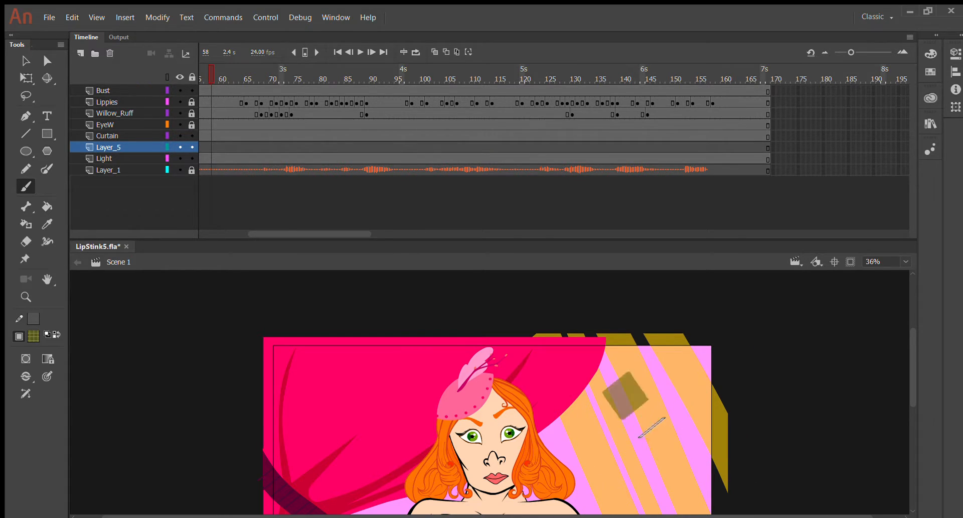
pyautogui.hotkey('ctrl', 'z')
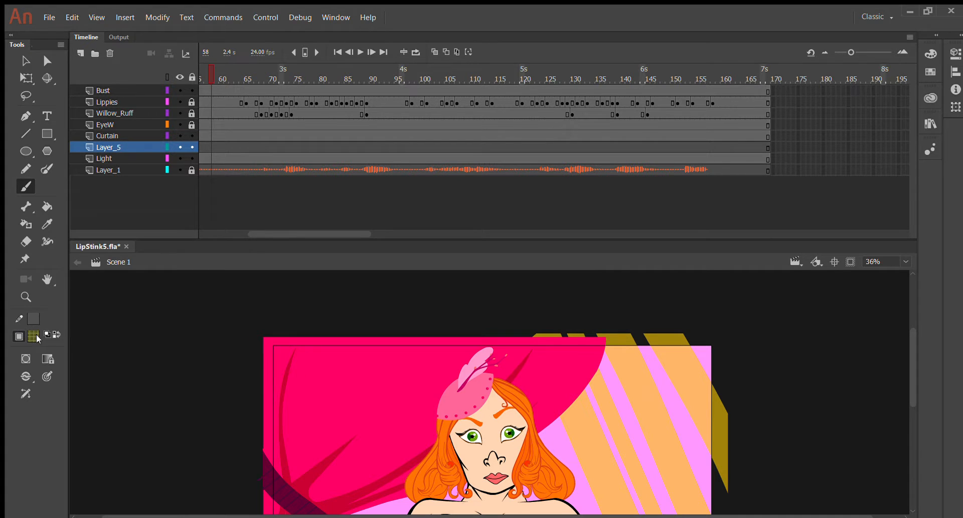
# Step: Change the brush fill to translucent orange and switch the brush to a round tip
pyautogui.click(686, 369)
pyautogui.scroll(-3, 690, 353)
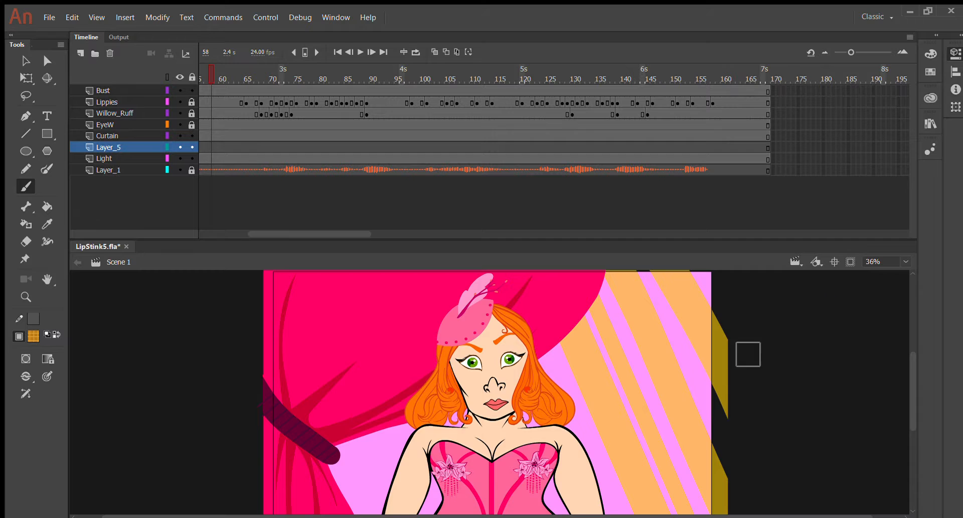
pyautogui.scroll(3, 742, 346)
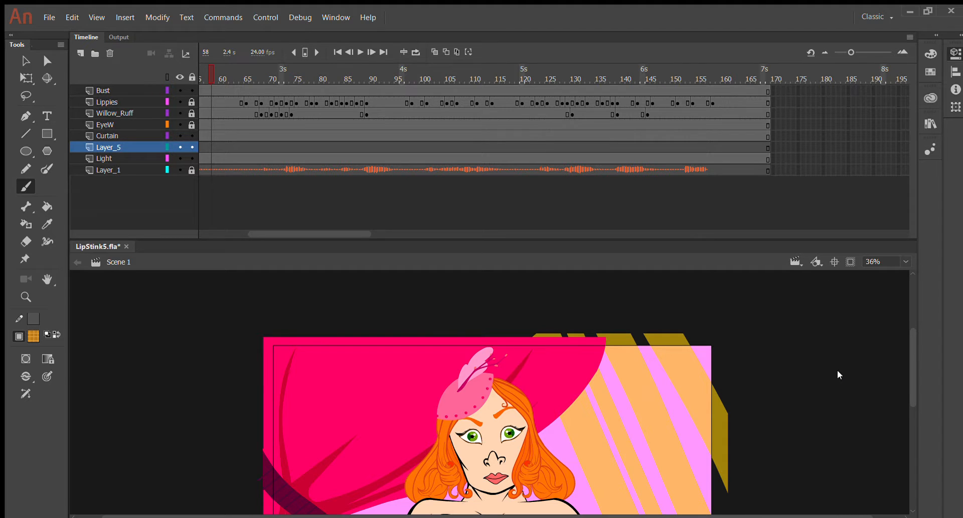
pyautogui.scroll(-3, 677, 321)
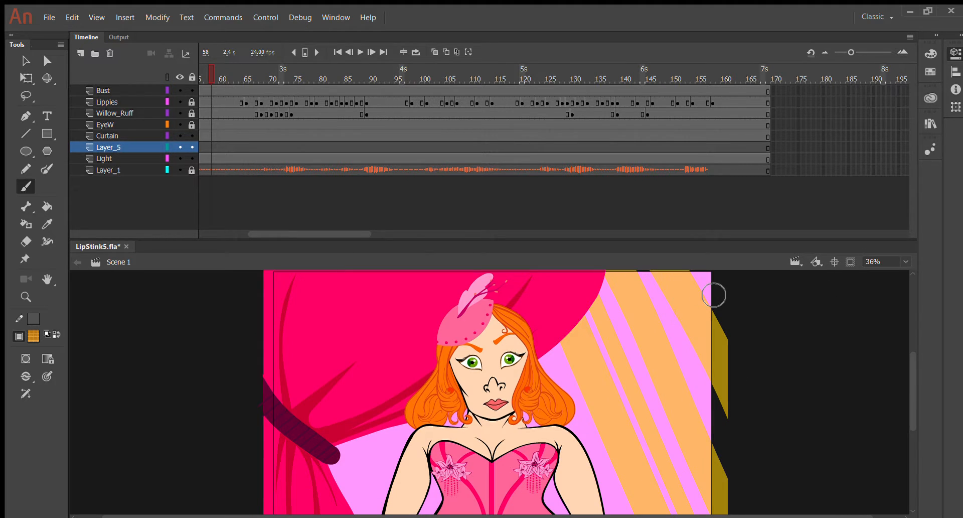
# Step: Try wide orange strokes over the background stripes on Layer_5 and on the Light layer, undoing each one
pyautogui.moveTo(710, 276); pyautogui.dragTo(604, 512)
pyautogui.hotkey('ctrl', 'z')
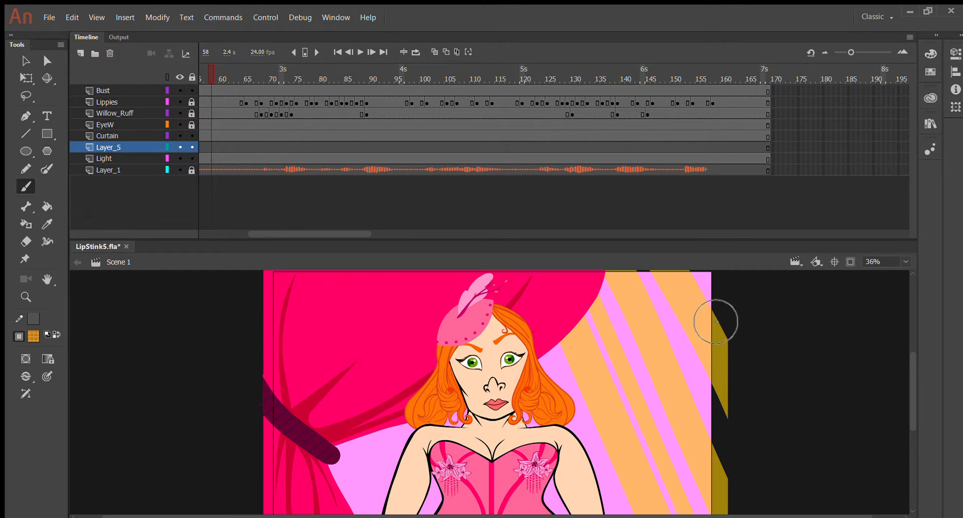
pyautogui.click(276, 158)
pyautogui.moveTo(737, 296); pyautogui.dragTo(662, 348)
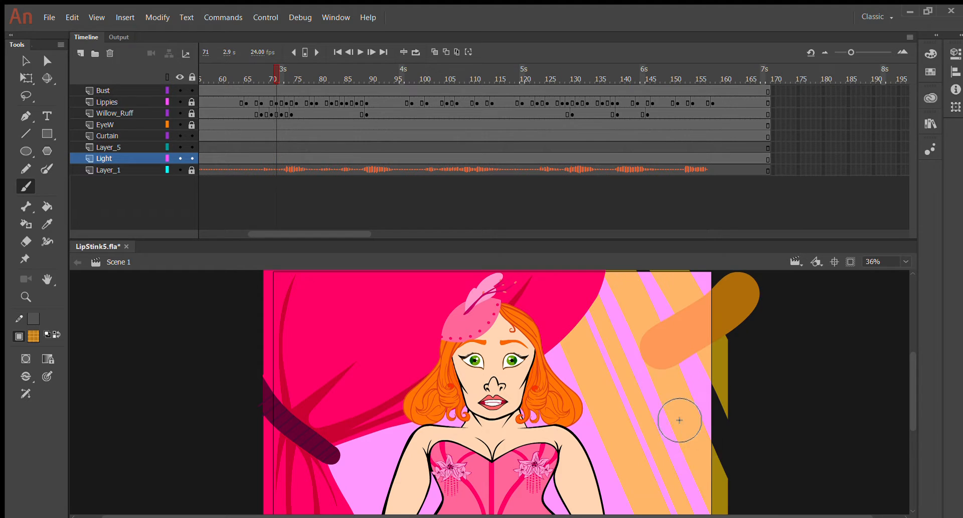
pyautogui.hotkey('ctrl', 'z')
pyautogui.moveTo(758, 301); pyautogui.dragTo(609, 408)
pyautogui.hotkey('ctrl', 'z')
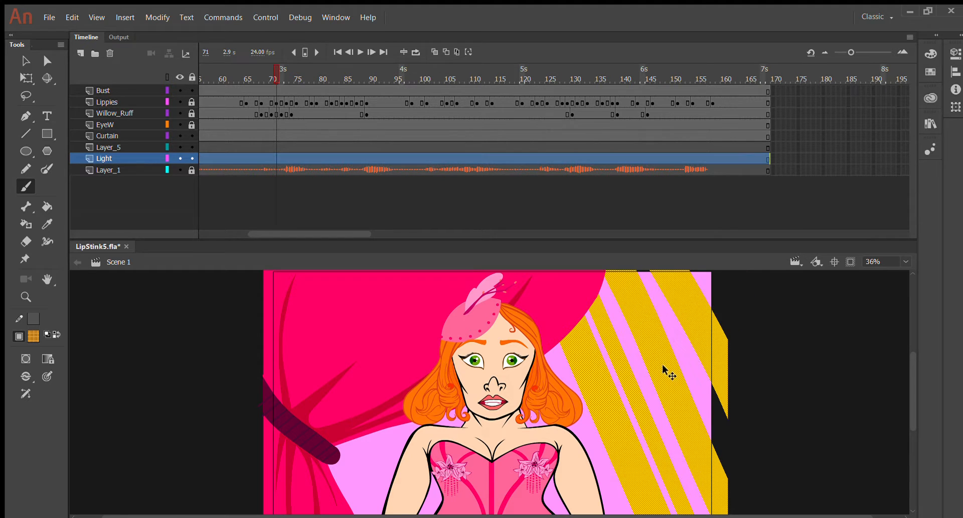
pyautogui.click(235, 135)
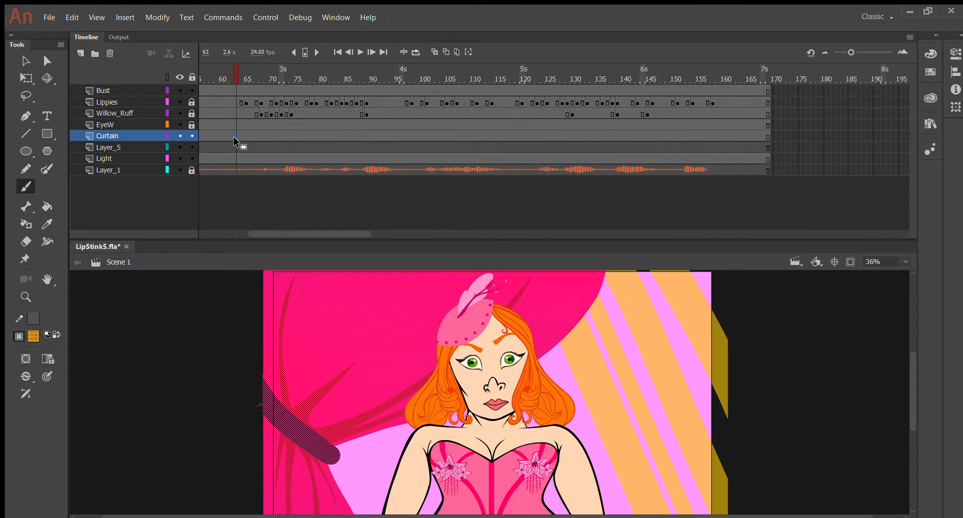
# Step: On Layer_5 at frame 85, brush a wide orange diagonal band from the stage's upper-right area down past its lower edge
pyautogui.click(348, 147)
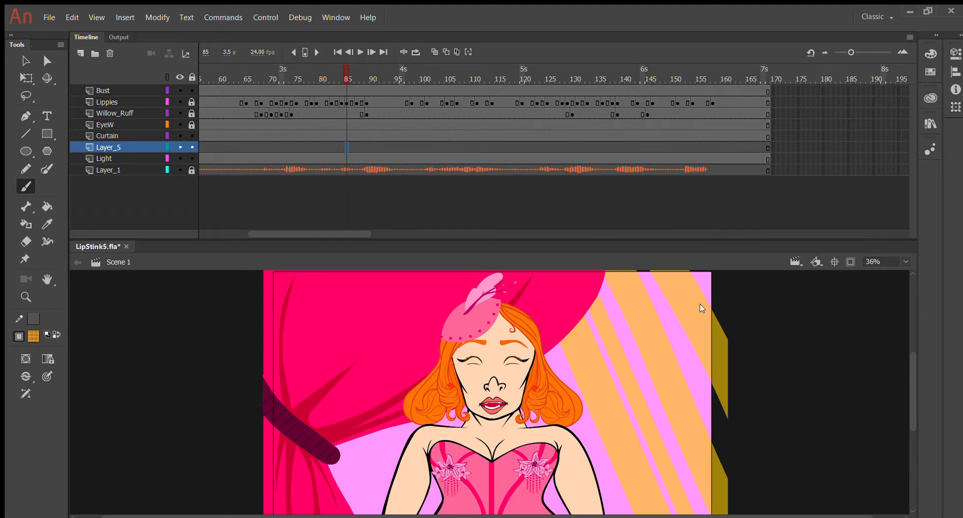
pyautogui.scroll(3, 885, 305)
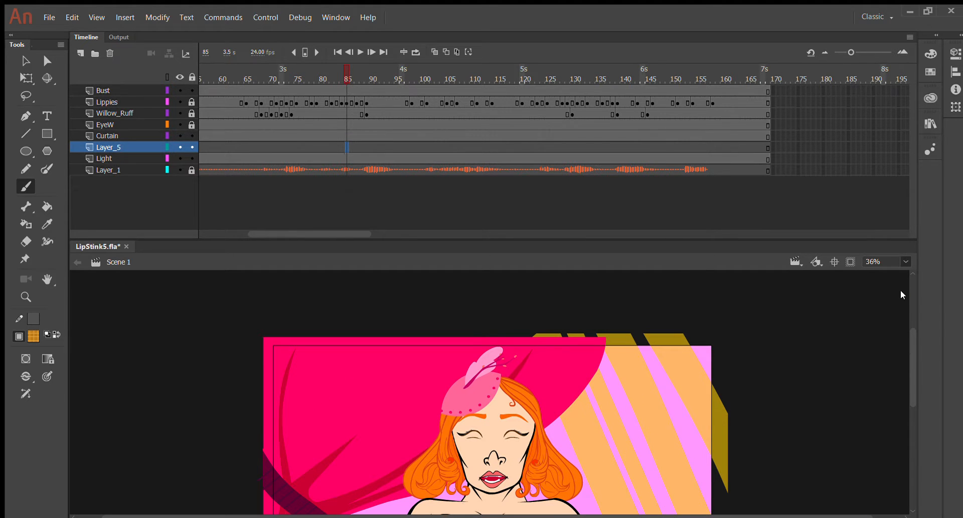
pyautogui.scroll(-3, 902, 295)
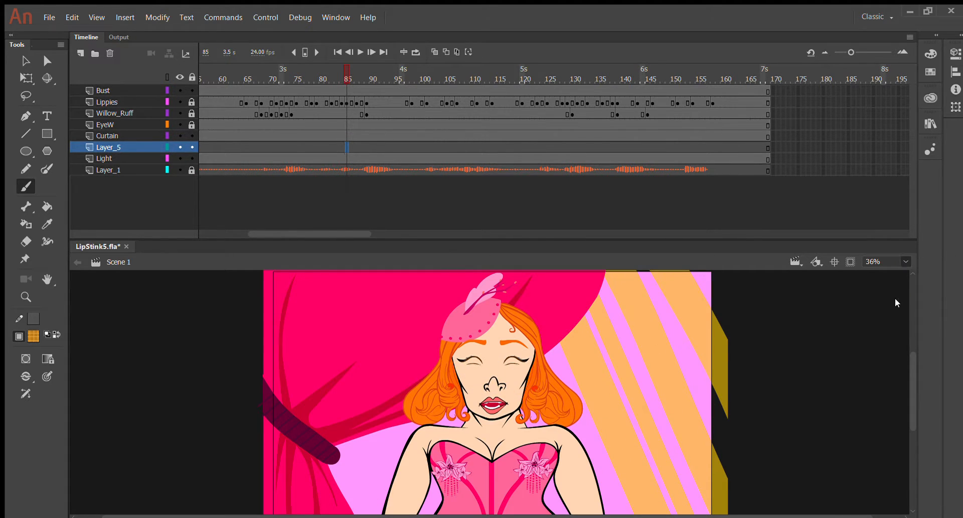
pyautogui.hotkey('ctrl', '-')
pyautogui.moveTo(634, 298); pyautogui.dragTo(455, 409)
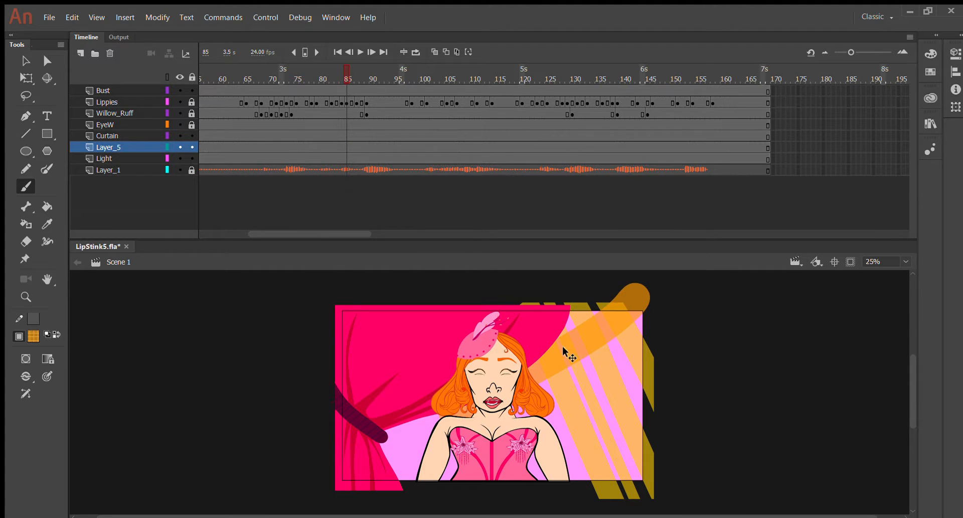
pyautogui.hotkey('ctrl', 'z')
pyautogui.moveTo(633, 297); pyautogui.dragTo(557, 467)
pyautogui.hotkey('ctrl', 'z')
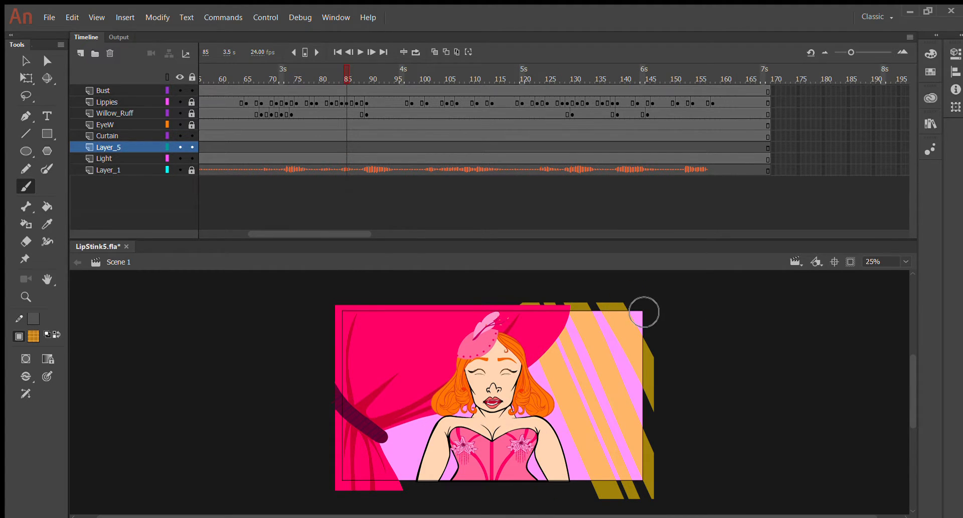
pyautogui.moveTo(626, 293); pyautogui.dragTo(533, 505)
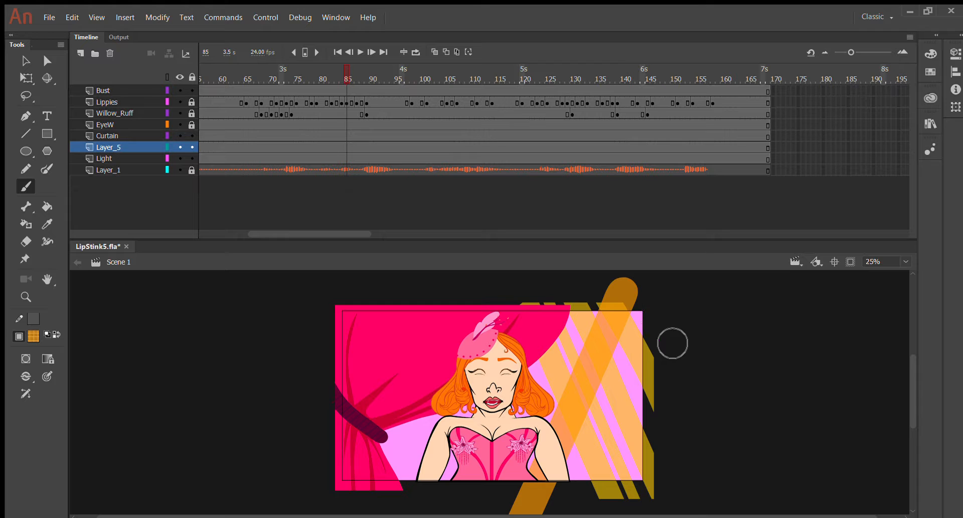
# Step: Brush a second orange diagonal band from the stage's upper-right corner down past its lower edge, undoing unsuitable strokes
pyautogui.moveTo(654, 314); pyautogui.dragTo(626, 506)
pyautogui.hotkey('ctrl', 'z')
pyautogui.moveTo(645, 311); pyautogui.dragTo(615, 508)
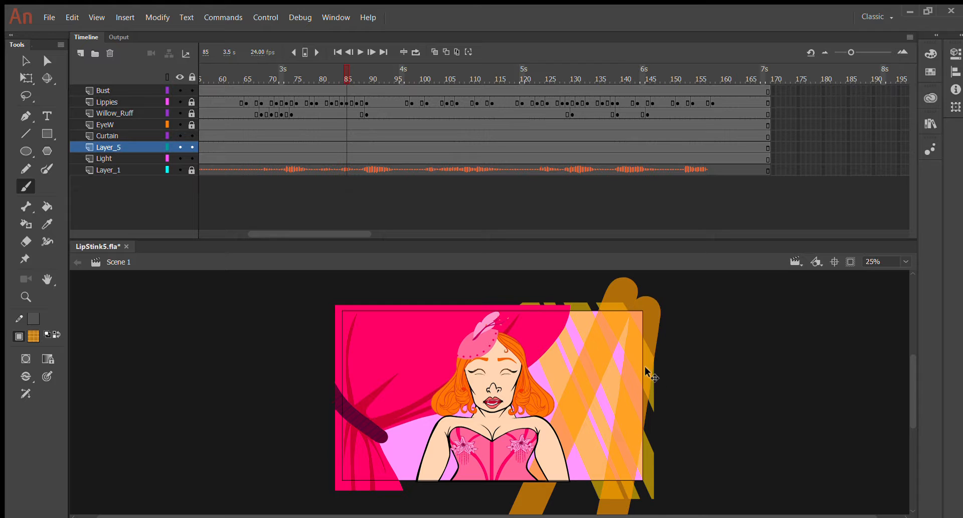
pyautogui.hotkey('ctrl', 'z')
pyautogui.moveTo(644, 297); pyautogui.dragTo(614, 498)
pyautogui.hotkey('ctrl', 'z')
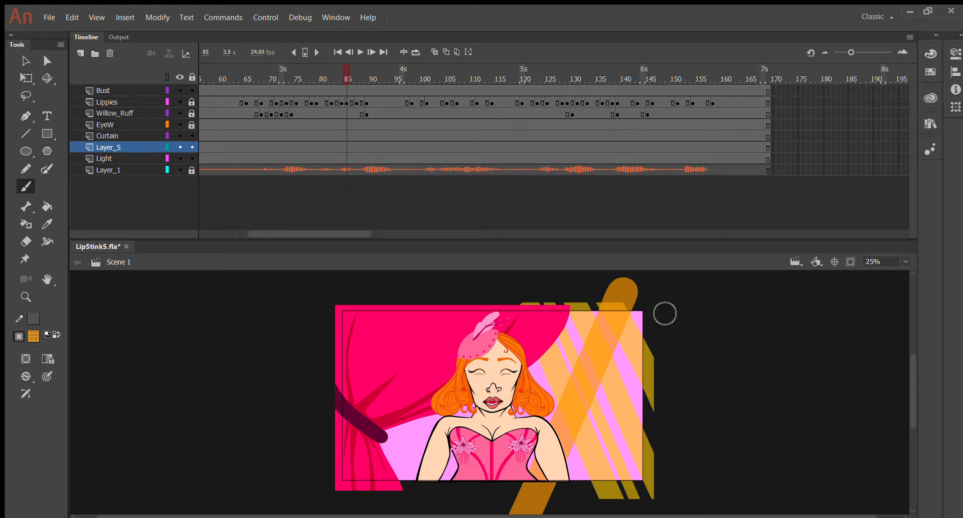
pyautogui.moveTo(650, 309); pyautogui.dragTo(595, 511)
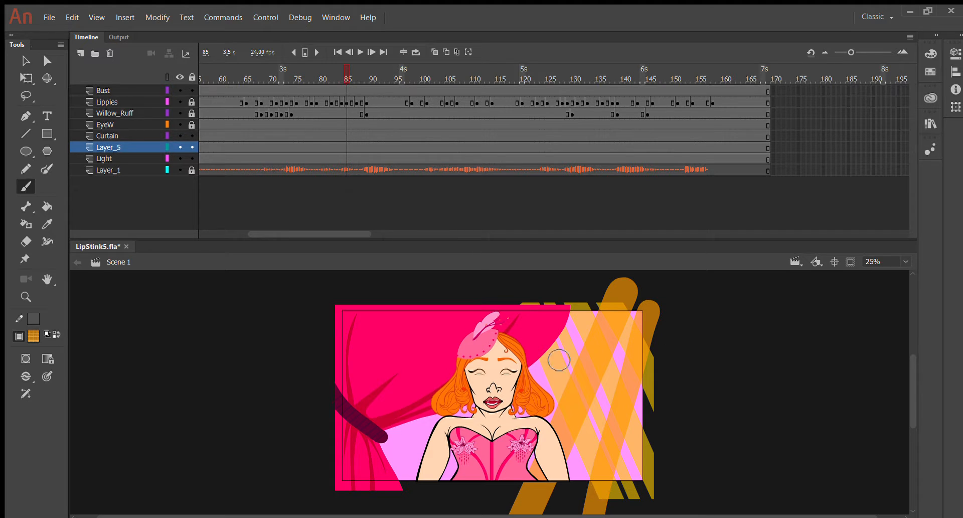
# Step: Brush a third, shorter orange band from above the curtain's edge down to beside the character's hair, undoing unsuitable strokes
pyautogui.moveTo(602, 291); pyautogui.dragTo(496, 502)
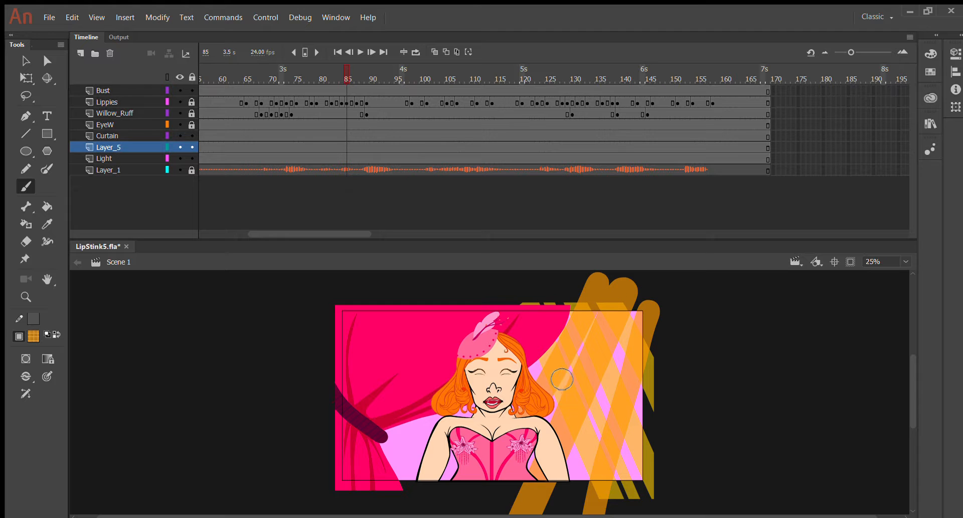
pyautogui.hotkey('ctrl', 'z')
pyautogui.moveTo(597, 287); pyautogui.dragTo(541, 369)
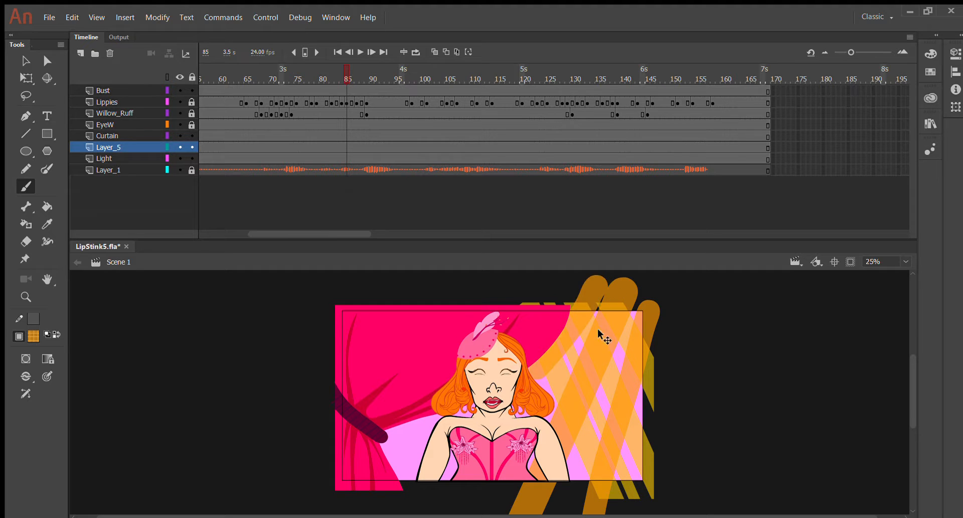
pyautogui.hotkey('ctrl', 'z')
pyautogui.moveTo(595, 288); pyautogui.dragTo(519, 508)
pyautogui.hotkey('ctrl', 'z')
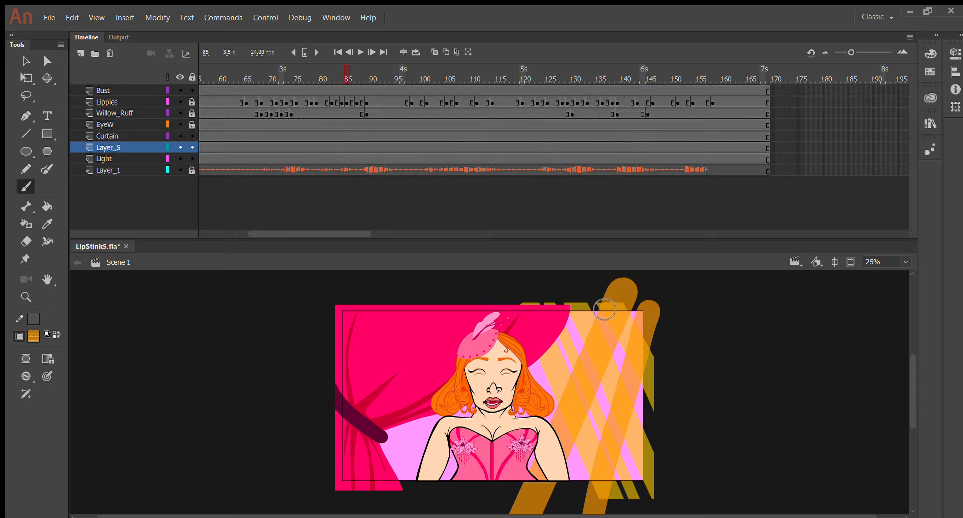
pyautogui.moveTo(597, 287); pyautogui.dragTo(542, 381)
pyautogui.hotkey('ctrl', 'z')
pyautogui.moveTo(594, 284); pyautogui.dragTo(544, 393)
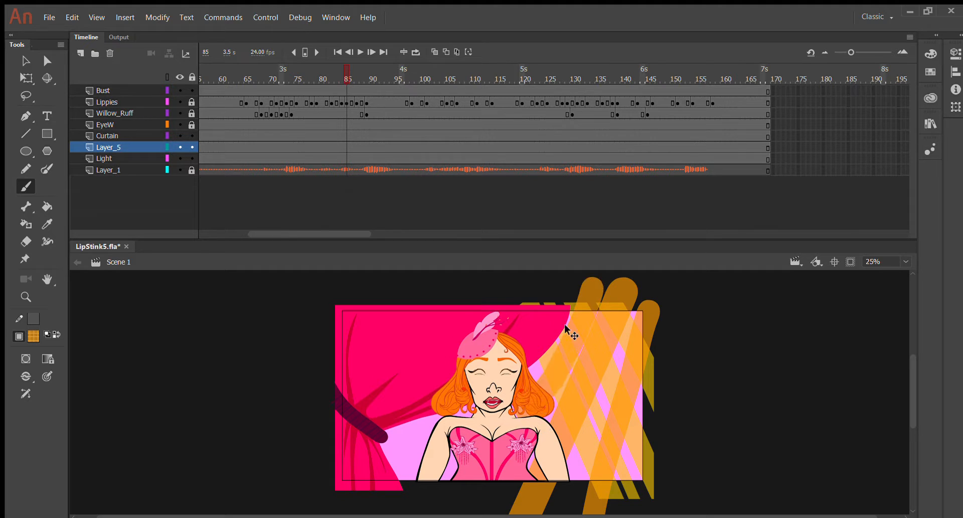
# Step: Undo the third orange band and try wide replacement strokes beside the curtain's edge, undoing each one
pyautogui.hotkey('ctrl', 'z')
pyautogui.moveTo(597, 283); pyautogui.dragTo(590, 321)
pyautogui.hotkey('ctrl', 'z')
pyautogui.moveTo(585, 282); pyautogui.dragTo(534, 384)
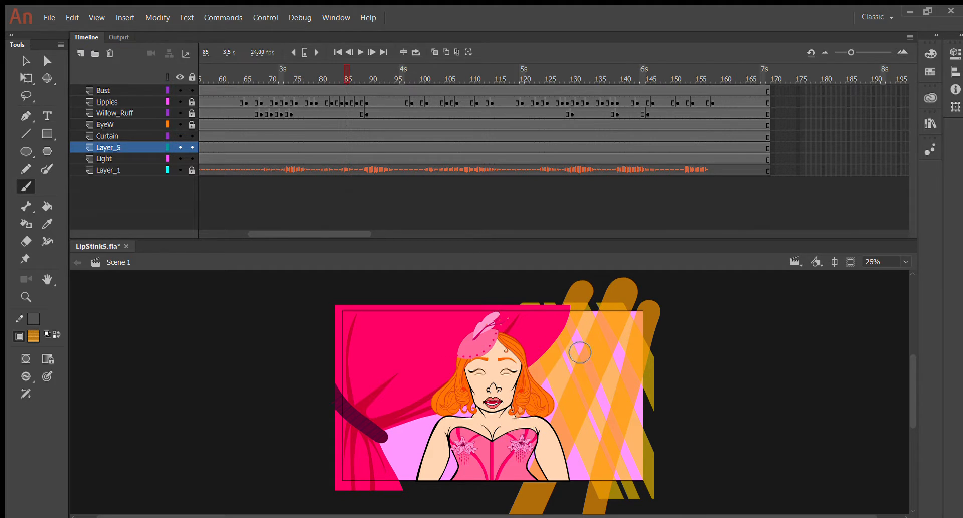
pyautogui.hotkey('ctrl', 'z')
pyautogui.moveTo(584, 283); pyautogui.dragTo(540, 472)
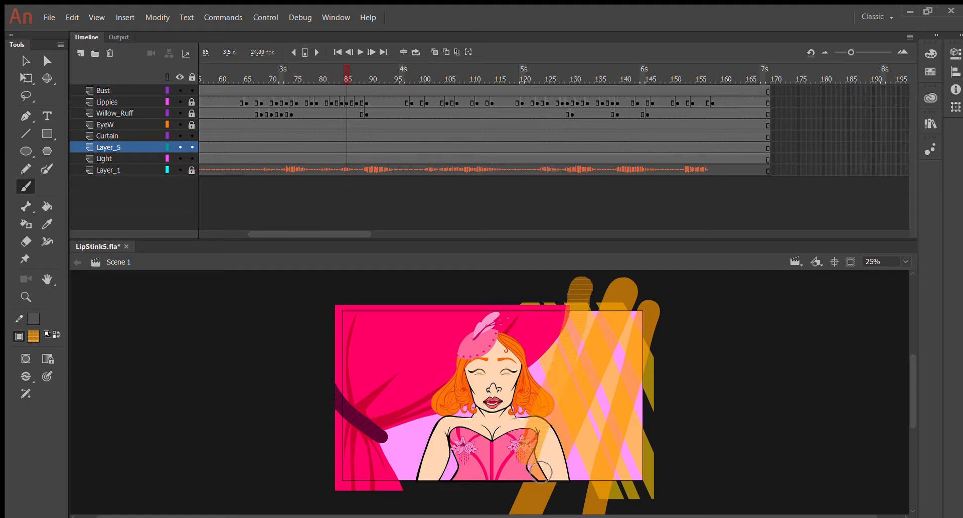
pyautogui.hotkey('ctrl', 'z')
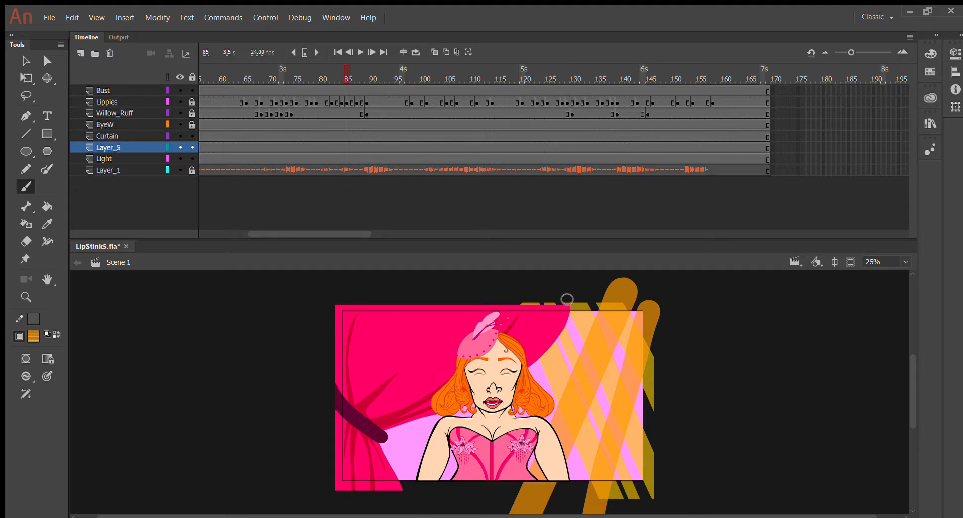
# Step: With a narrower brush, paint a third orange diagonal band from above the curtain's edge to below the stage, undoing unsuitable strokes
pyautogui.moveTo(564, 292); pyautogui.dragTo(497, 512)
pyautogui.hotkey('ctrl', 'z')
pyautogui.moveTo(595, 293); pyautogui.dragTo(459, 513)
pyautogui.hotkey('ctrl', 'z')
pyautogui.moveTo(606, 297); pyautogui.dragTo(474, 512)
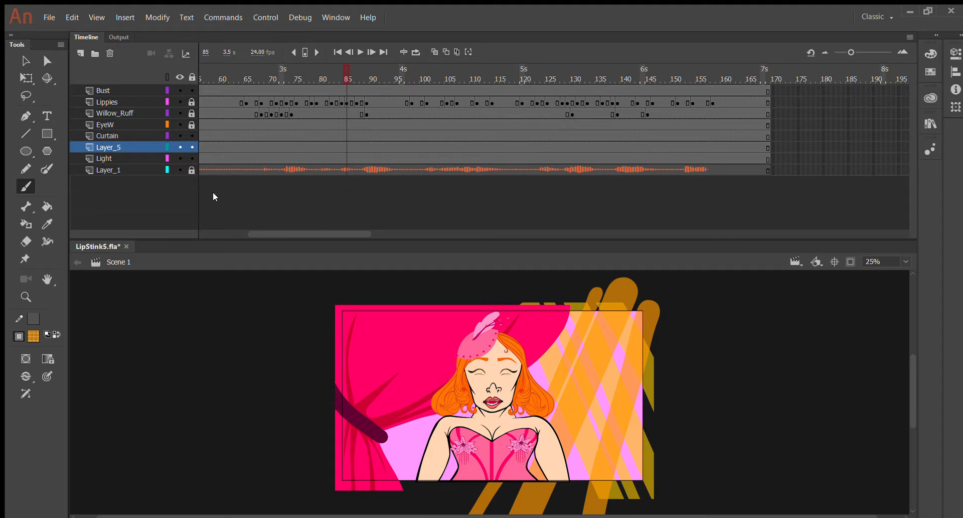
pyautogui.hotkey('ctrl', 'z')
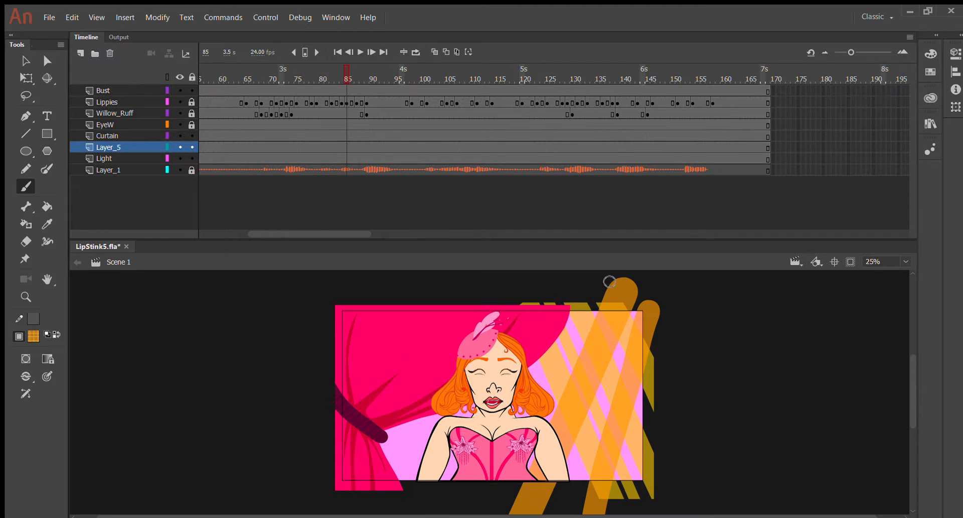
pyautogui.moveTo(601, 295); pyautogui.dragTo(502, 512)
pyautogui.hotkey('ctrl', 'z')
pyautogui.moveTo(600, 293); pyautogui.dragTo(531, 513)
pyautogui.moveTo(598, 288); pyautogui.dragTo(481, 514)
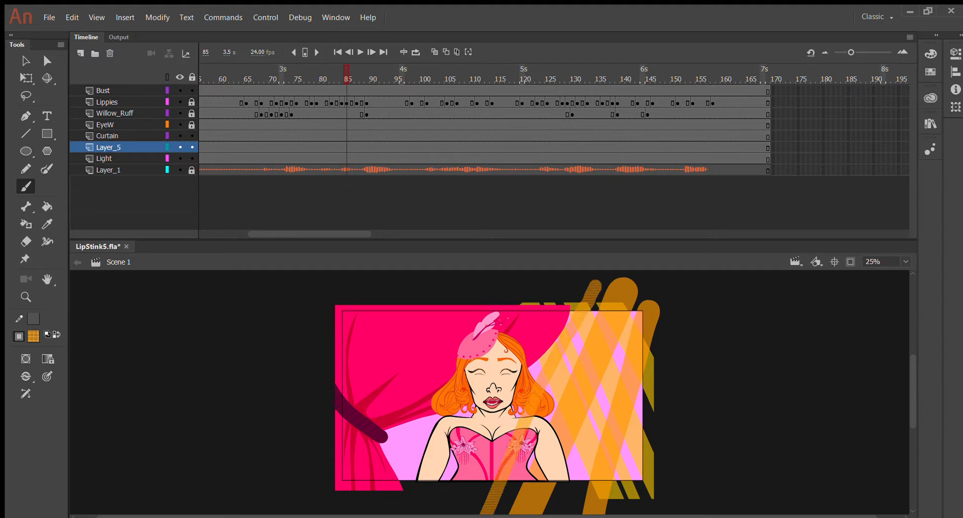
pyautogui.hotkey('ctrl', 'z')
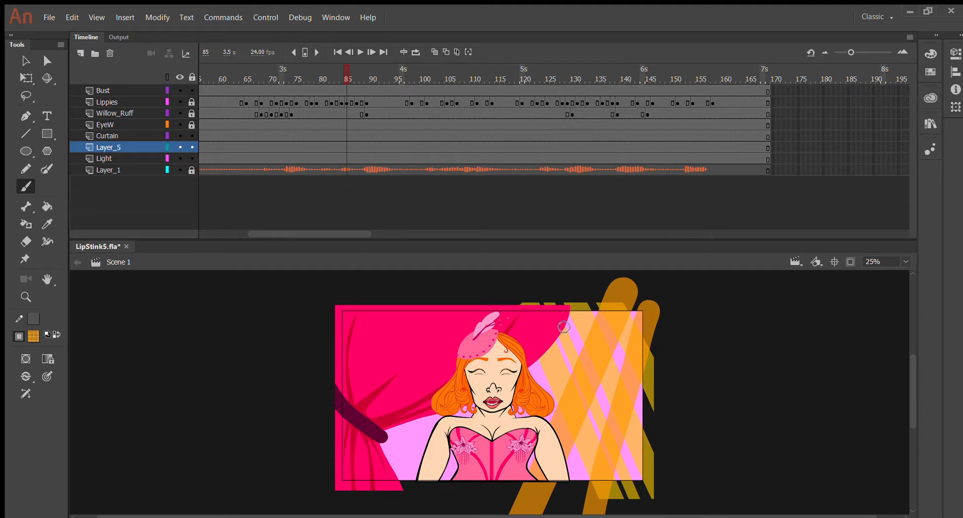
pyautogui.moveTo(600, 291); pyautogui.dragTo(457, 514)
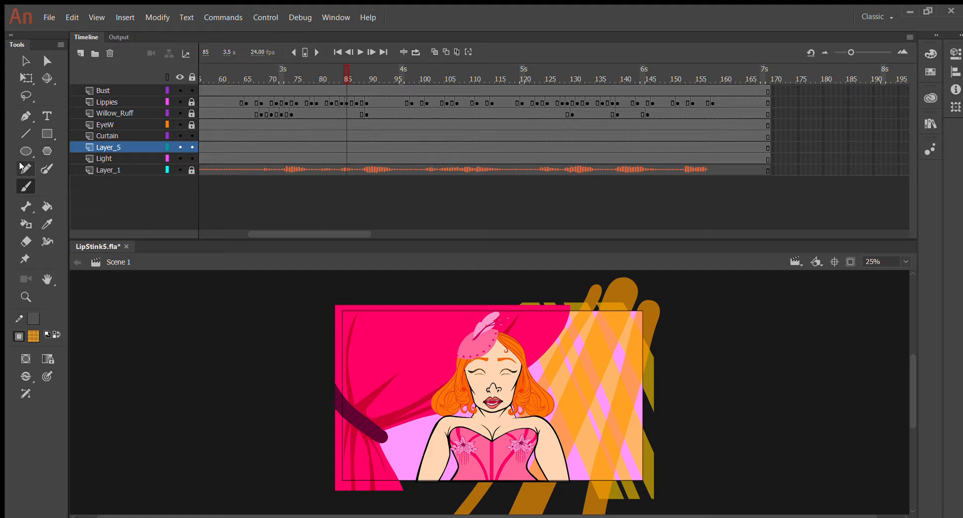
# Step: Marquee-select and delete the ends of the light bands and background stripes that hang below the stage's lower edge
pyautogui.click(25, 60)
pyautogui.scroll(-2, 602, 436)
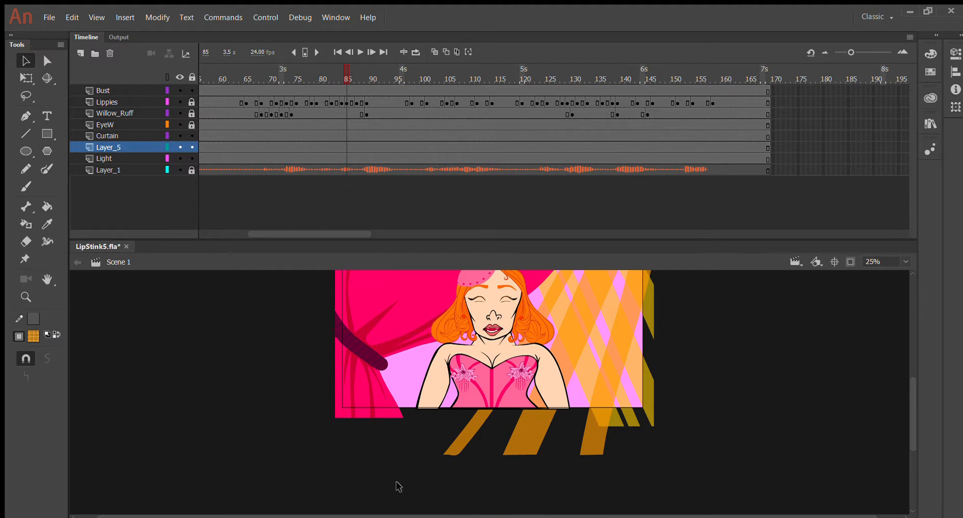
pyautogui.click(467, 433)
pyautogui.moveTo(409, 479)
pyautogui.mouseDown()
pyautogui.moveTo(483, 484)
pyautogui.moveTo(822, 413)
pyautogui.moveTo(817, 419)
pyautogui.mouseUp()
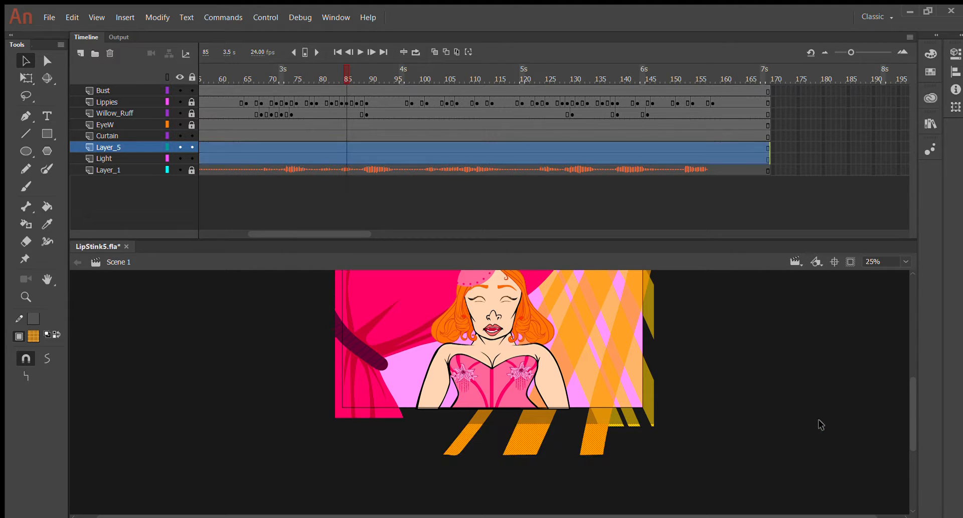
# Step: Delete the orange band ends that protrude above the upper edge of the backdrop
pyautogui.scroll(4, 803, 407)
pyautogui.moveTo(550, 336); pyautogui.dragTo(639, 425)
pyautogui.moveTo(435, 345); pyautogui.dragTo(762, 377)
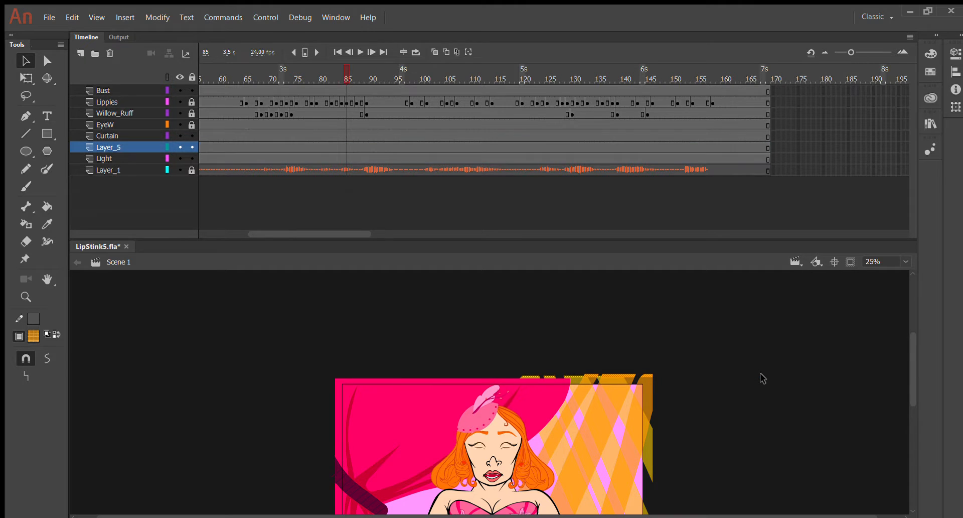
# Step: Trim the remaining lower ends of the light bands and stripes level with the curtain's lower edge
pyautogui.scroll(-5, 763, 378)
pyautogui.moveTo(379, 404); pyautogui.dragTo(743, 346)
pyautogui.click(743, 346)
pyautogui.scroll(3, 744, 346)
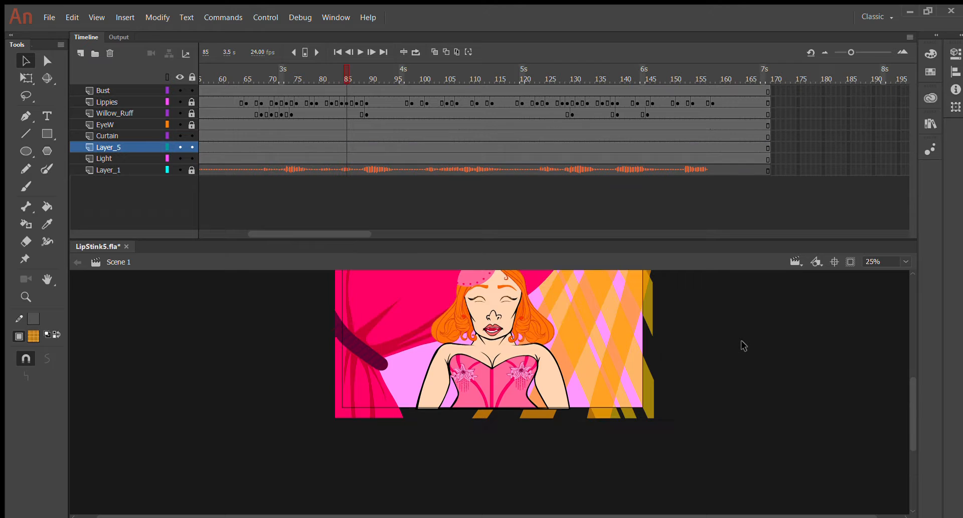
# Step: Select and delete the outer vertical strip of bands and stripes that overhangs the stage's right edge
pyautogui.moveTo(677, 466); pyautogui.dragTo(649, 91)
pyautogui.scroll(2, 728, 294)
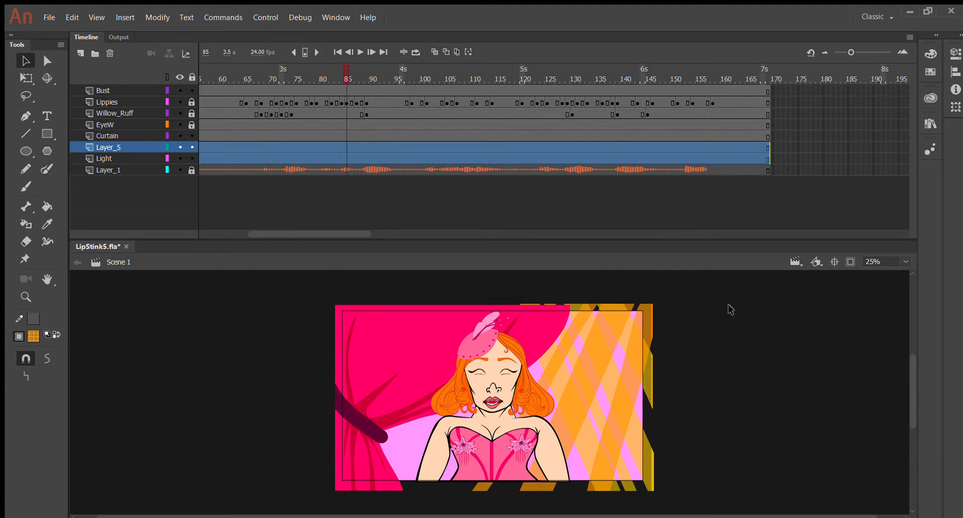
pyautogui.click(730, 309)
pyautogui.moveTo(657, 291); pyautogui.dragTo(648, 517)
pyautogui.moveTo(648, 516); pyautogui.dragTo(648, 517)
pyautogui.press('Delete')
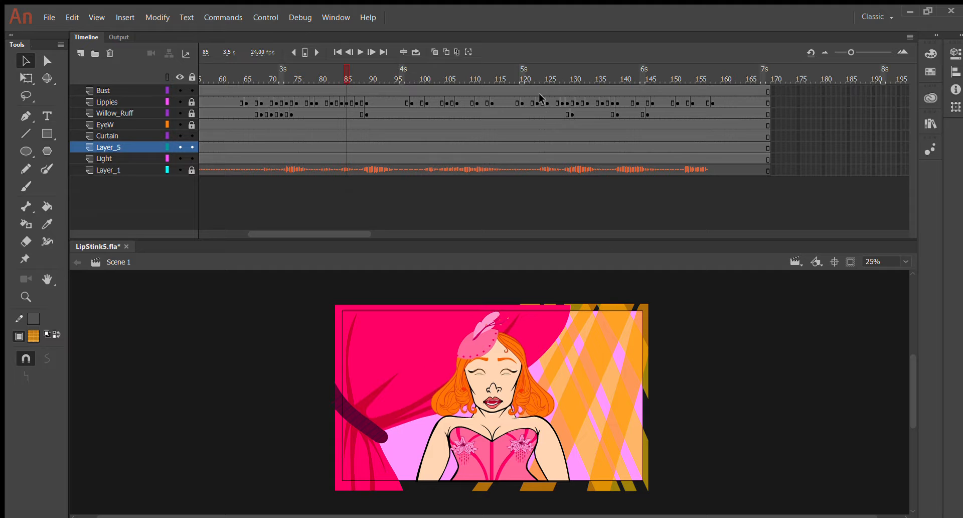
# Step: At frame 169, delete the thin overhanging strip of curtain, bands and stripes along the artwork's upper edge
pyautogui.moveTo(538, 73); pyautogui.dragTo(671, 242)
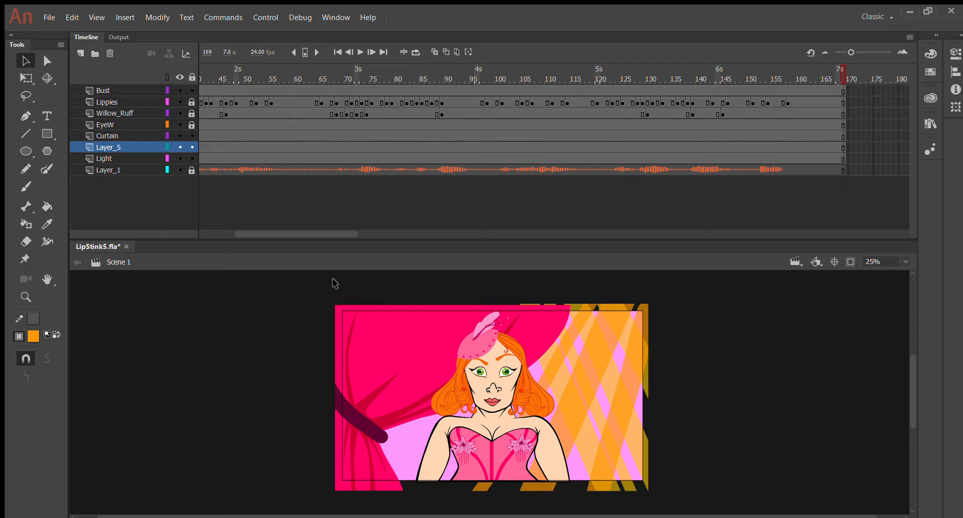
pyautogui.moveTo(293, 276); pyautogui.dragTo(683, 308)
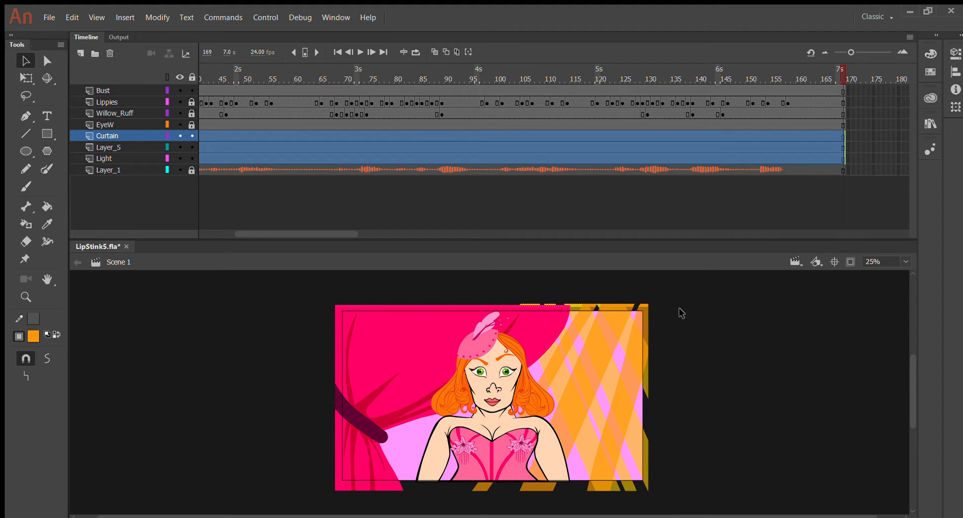
pyautogui.click(681, 312)
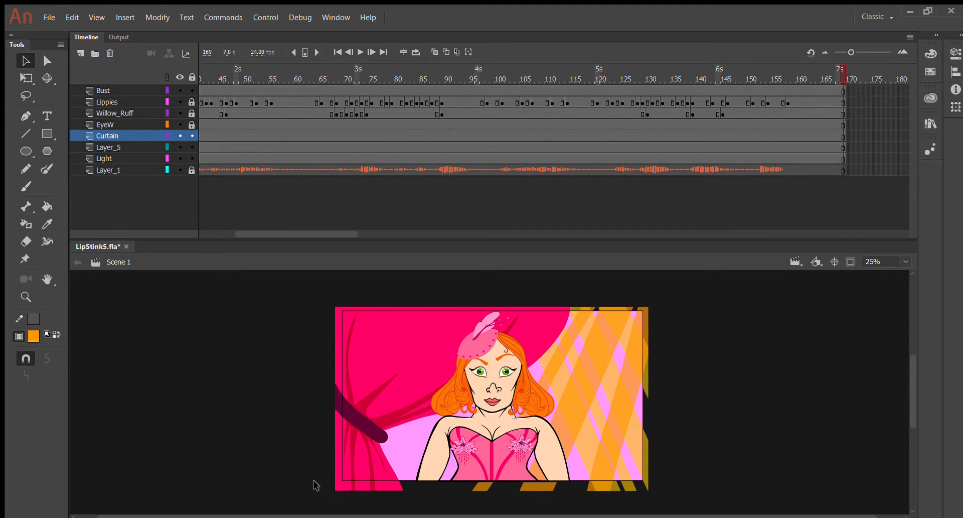
# Step: Trim away thin strips of the artwork that overhang the stage's lower, right and left edges
pyautogui.moveTo(294, 500); pyautogui.dragTo(705, 488)
pyautogui.moveTo(679, 278); pyautogui.dragTo(645, 513)
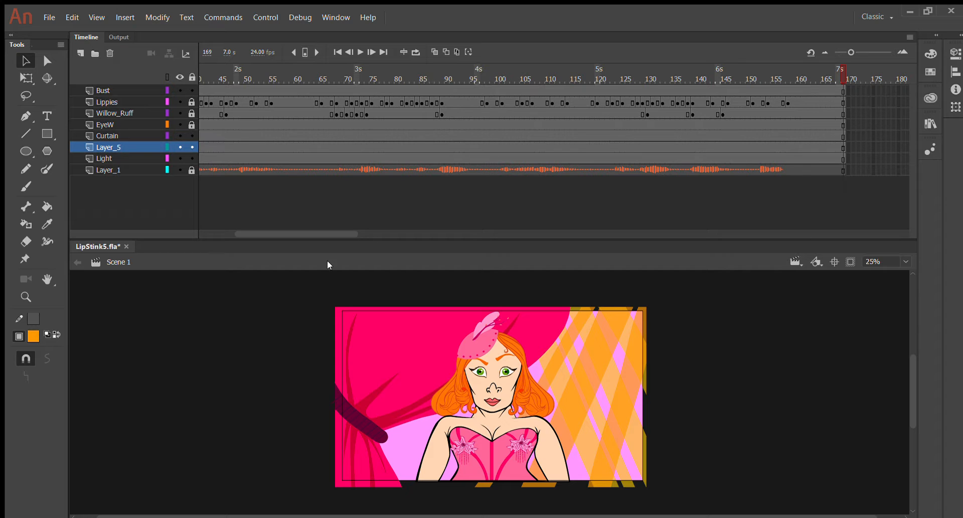
pyautogui.moveTo(307, 271); pyautogui.dragTo(335, 496)
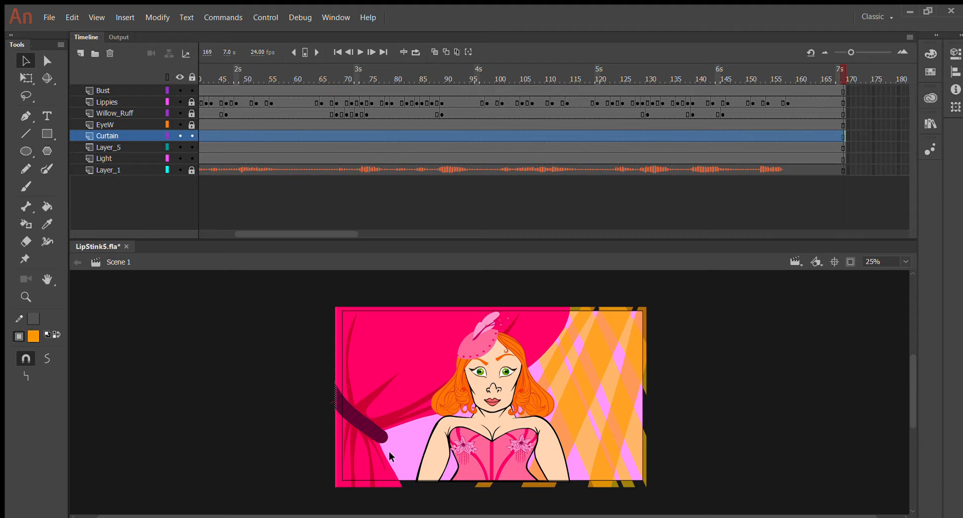
pyautogui.press('Delete')
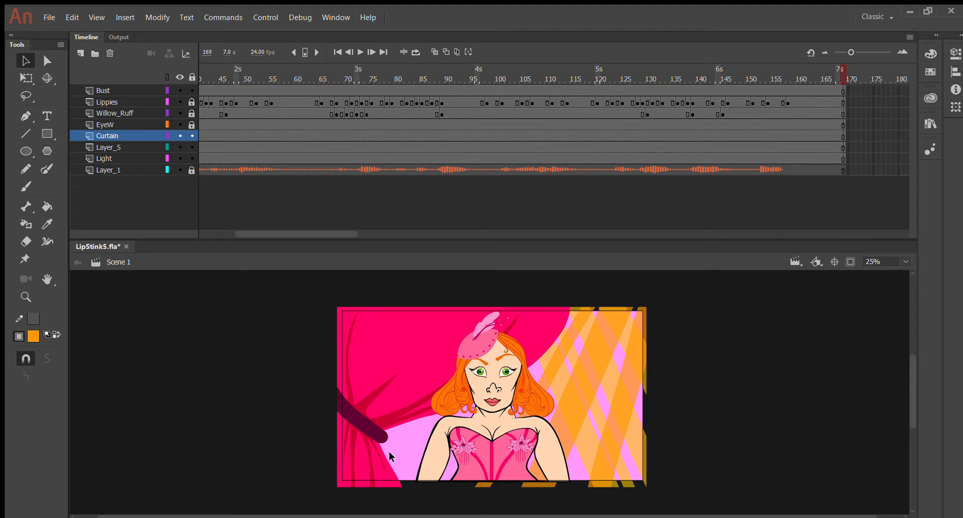
# Step: Examine the trimmed artwork's edges at 25% and 50% zoom and scrub through the animation up to frame 169
pyautogui.hotkey('ctrl', '=')
pyautogui.scroll(-5, 750, 366)
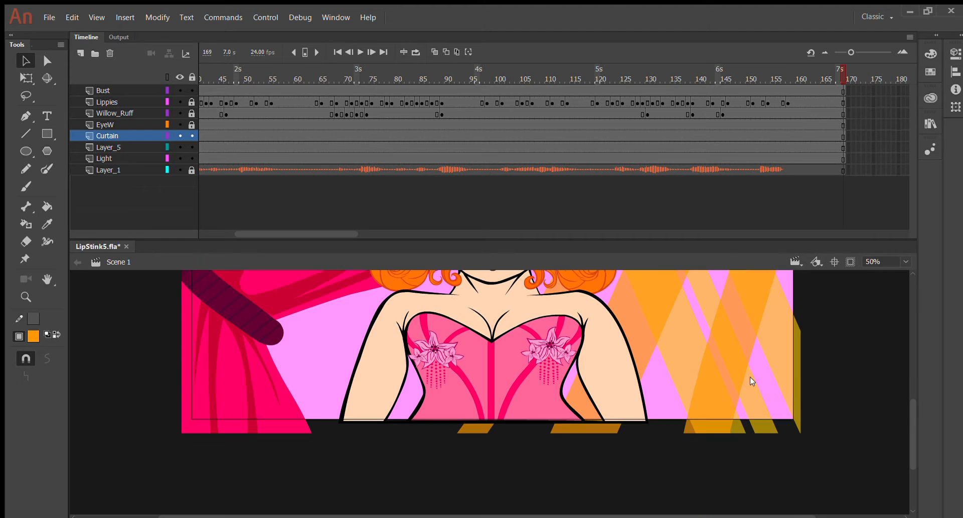
pyautogui.scroll(7, 410, 492)
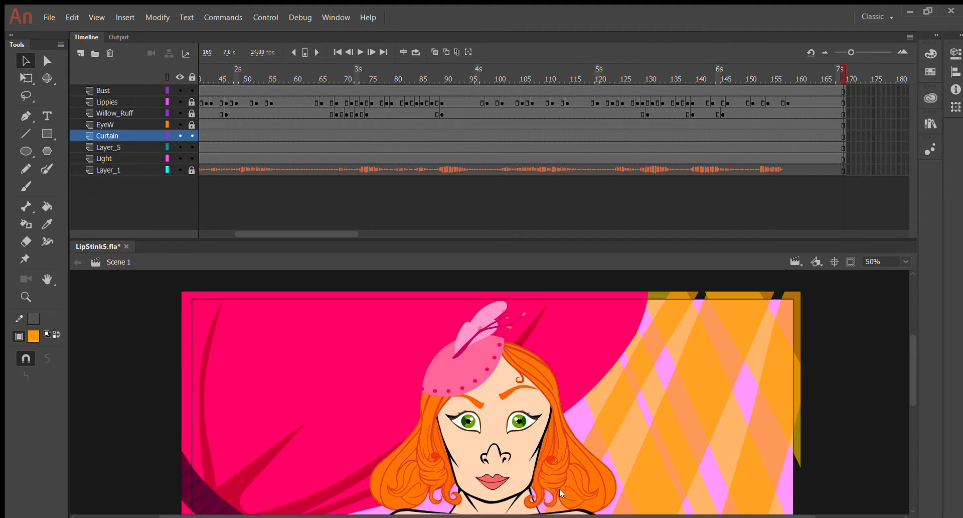
pyautogui.scroll(-5, 566, 472)
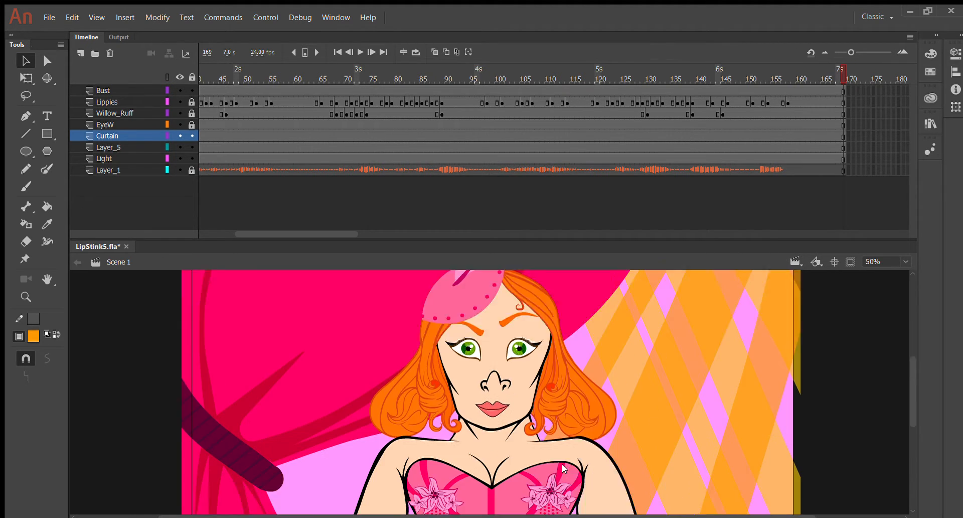
pyautogui.click(900, 261)
pyautogui.press('Return')
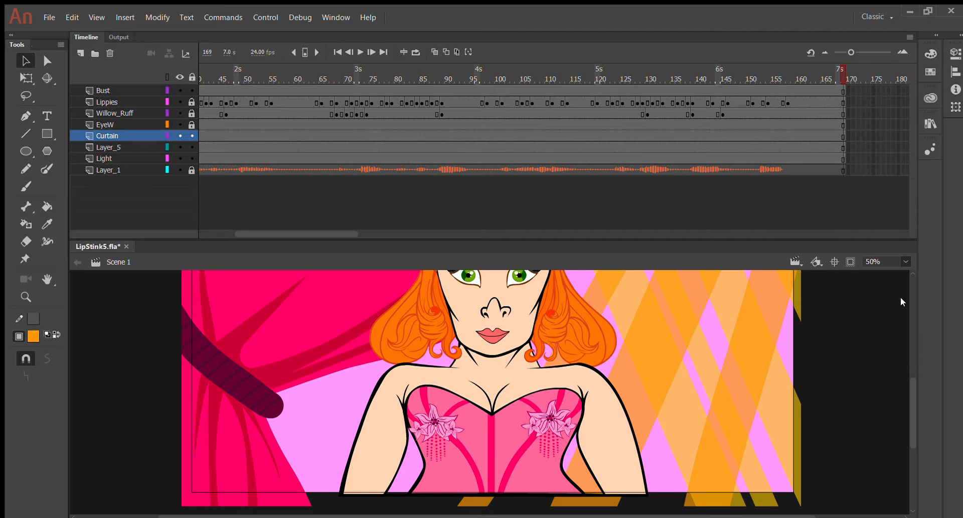
pyautogui.hotkey('ctrl', '-')
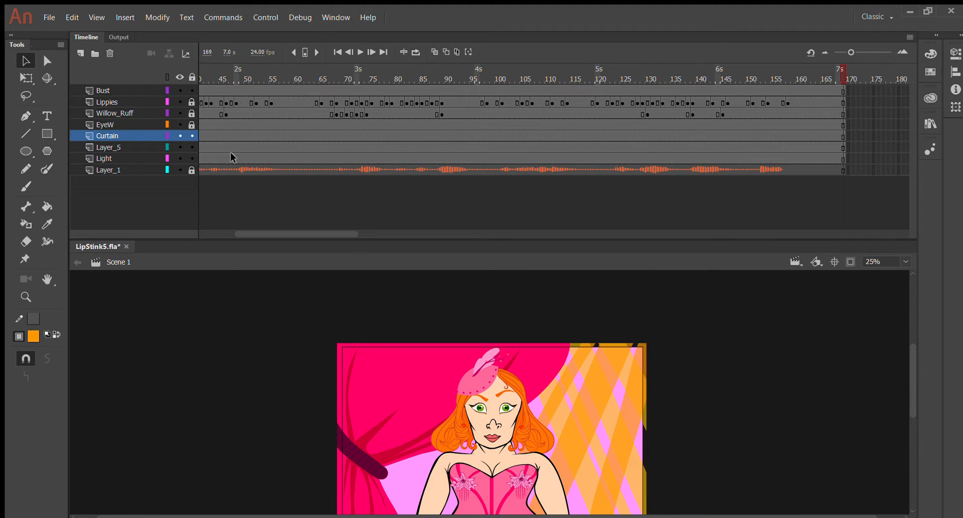
pyautogui.click(232, 73)
pyautogui.moveTo(232, 73); pyautogui.dragTo(695, 75)
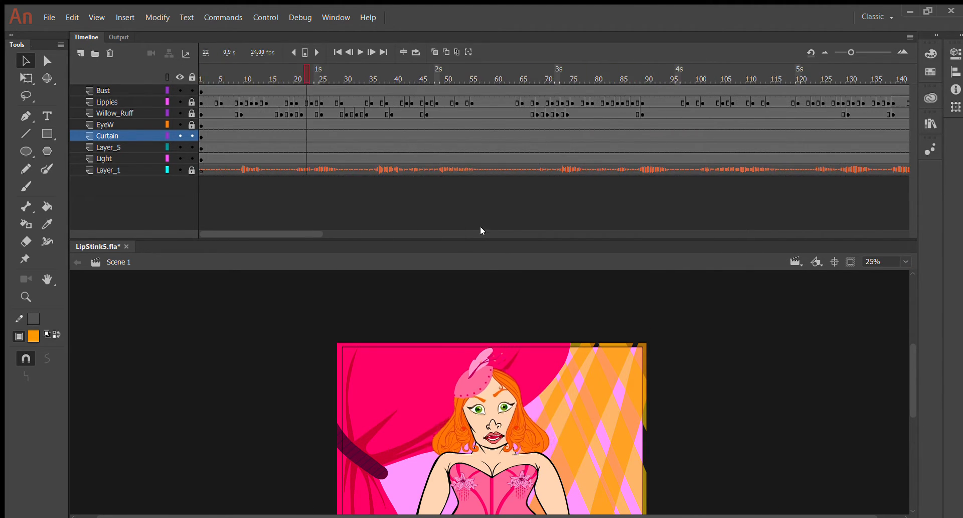
pyautogui.hscroll(-3, 658, 226)
pyautogui.press('Return')
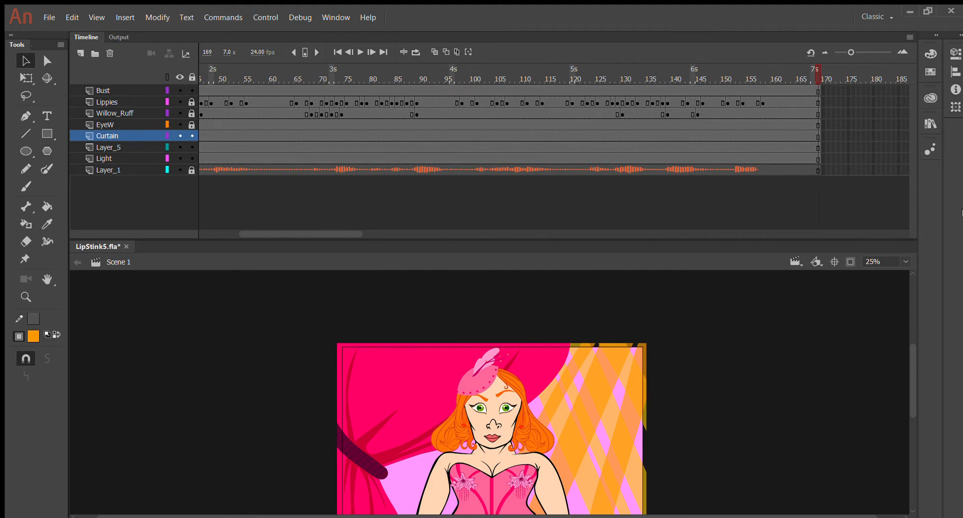
pyautogui.hotkey('ctrl', '=')
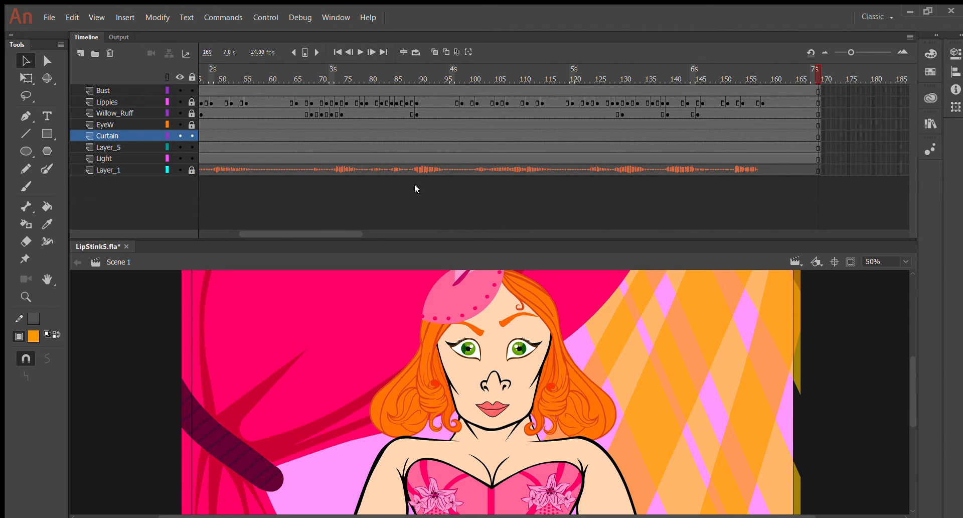
pyautogui.scroll(-5, 652, 326)
pyautogui.hscroll(-3, 573, 233)
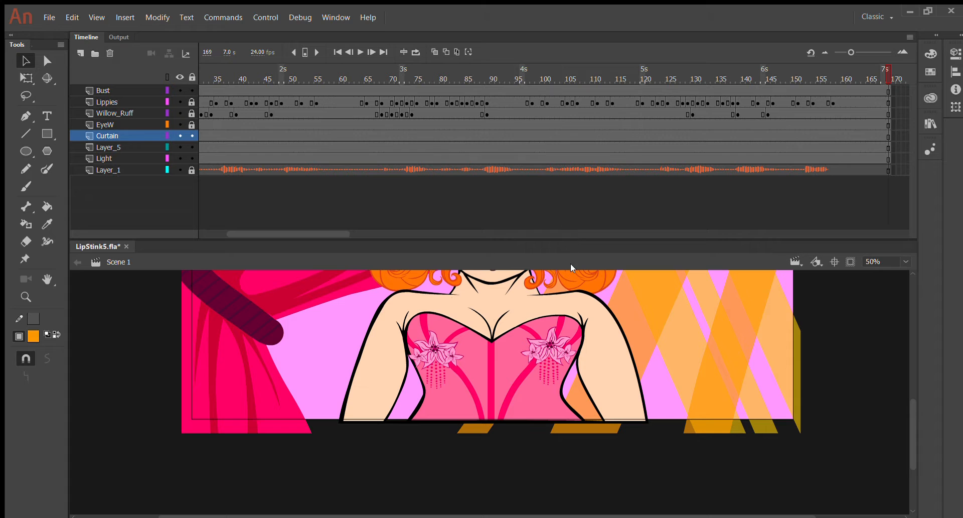
pyautogui.scroll(5, 577, 301)
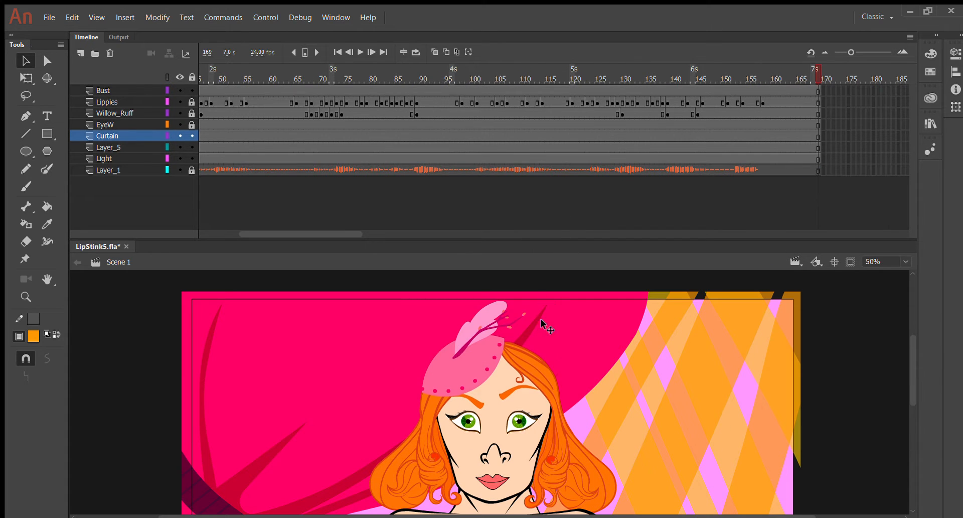
pyautogui.scroll(-3, 574, 399)
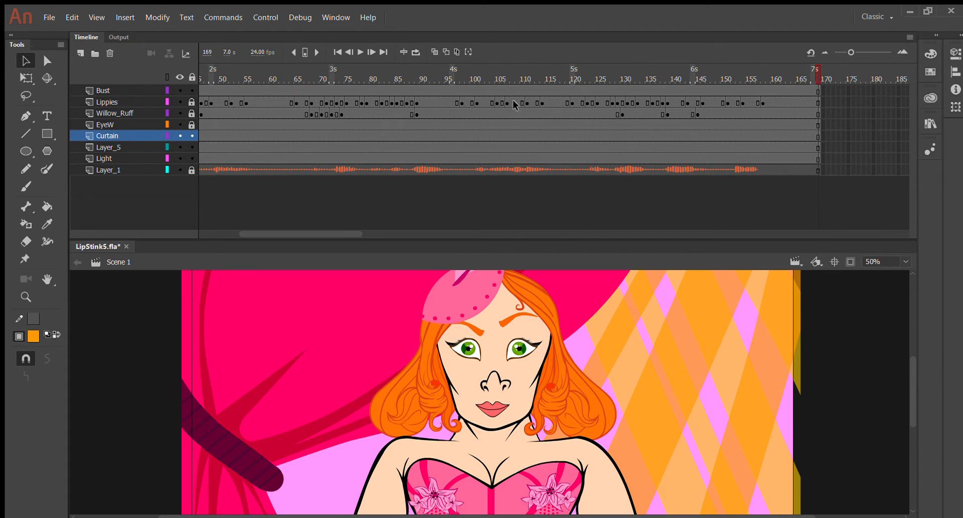
# Step: At frame 1, delete another thin strip of curtain, bands and stripes overhanging the stage's upper edge
pyautogui.moveTo(513, 73); pyautogui.dragTo(151, 273)
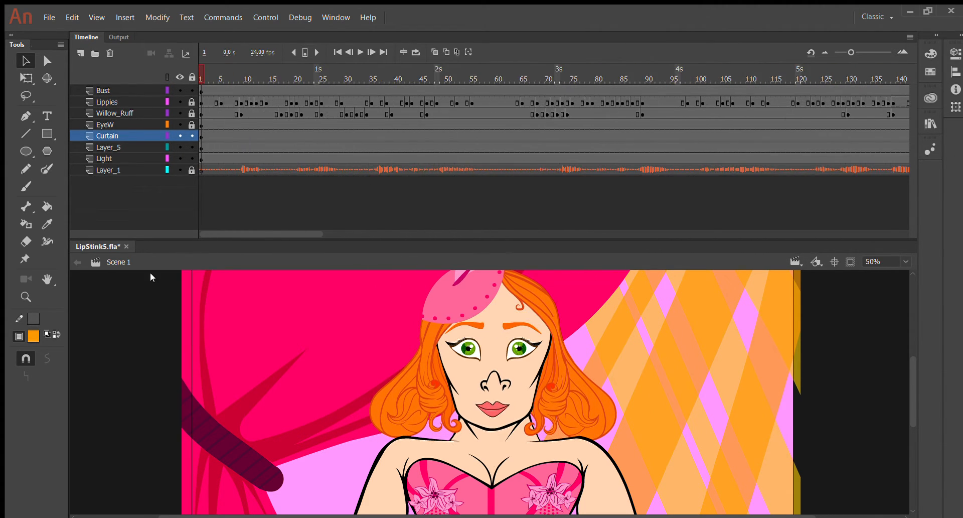
pyautogui.scroll(-4, 530, 408)
pyautogui.scroll(4, 531, 407)
pyautogui.scroll(-5, 532, 407)
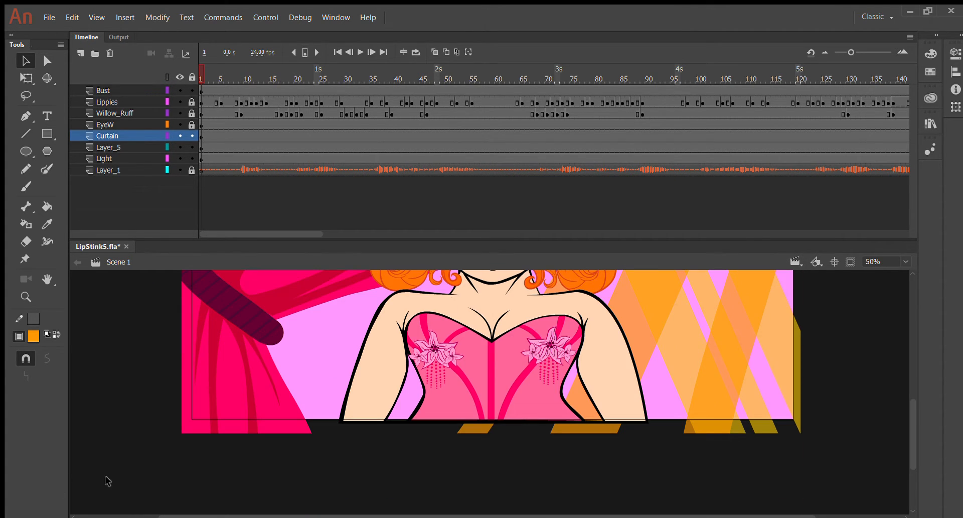
pyautogui.moveTo(144, 485); pyautogui.dragTo(921, 430)
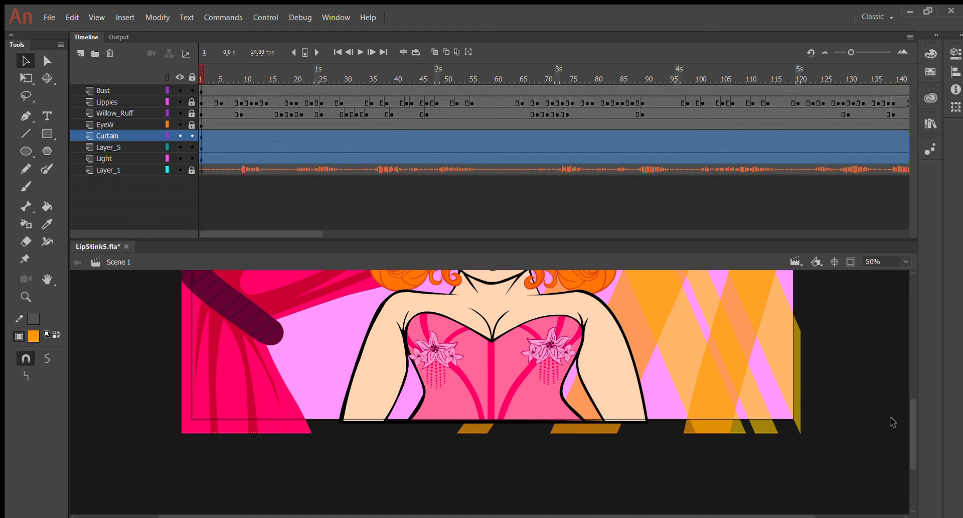
pyautogui.scroll(5, 892, 421)
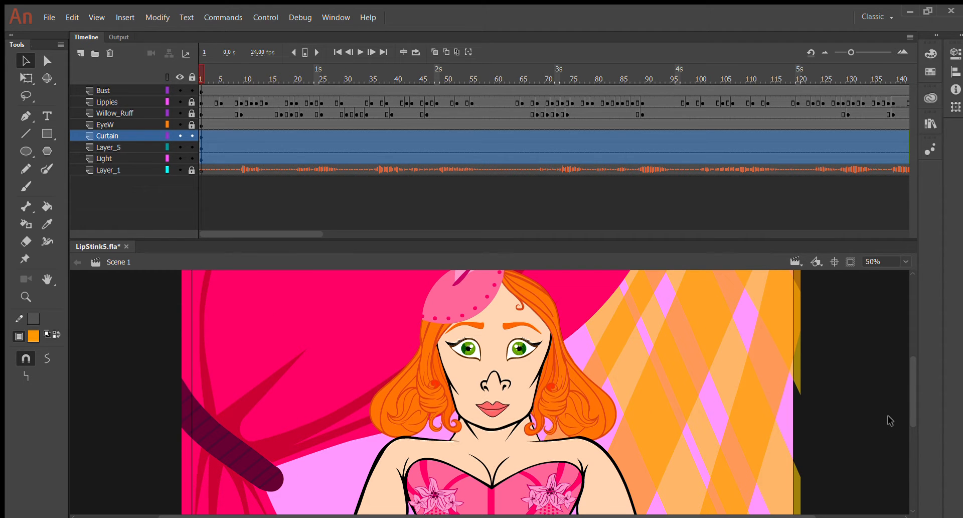
pyautogui.click(890, 420)
pyautogui.scroll(5, 803, 456)
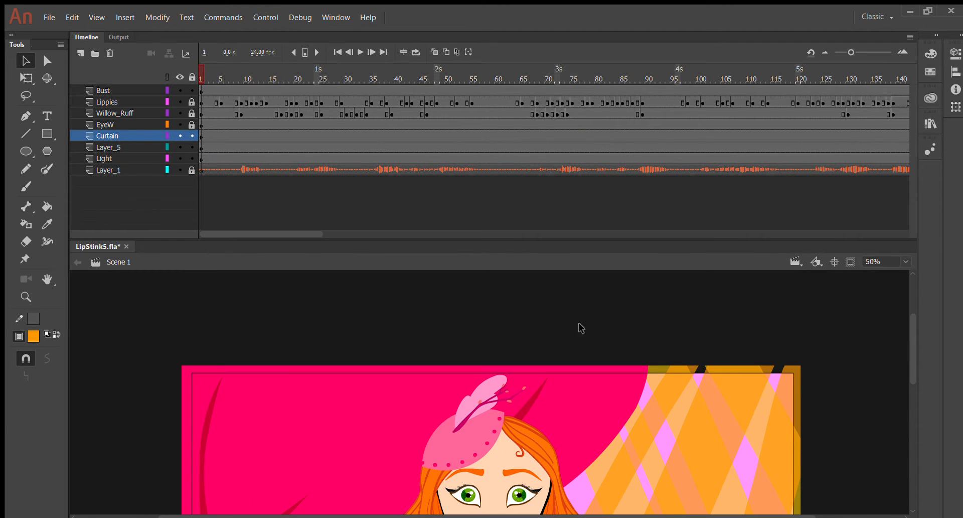
pyautogui.moveTo(86, 311); pyautogui.dragTo(871, 370)
pyautogui.click(870, 371)
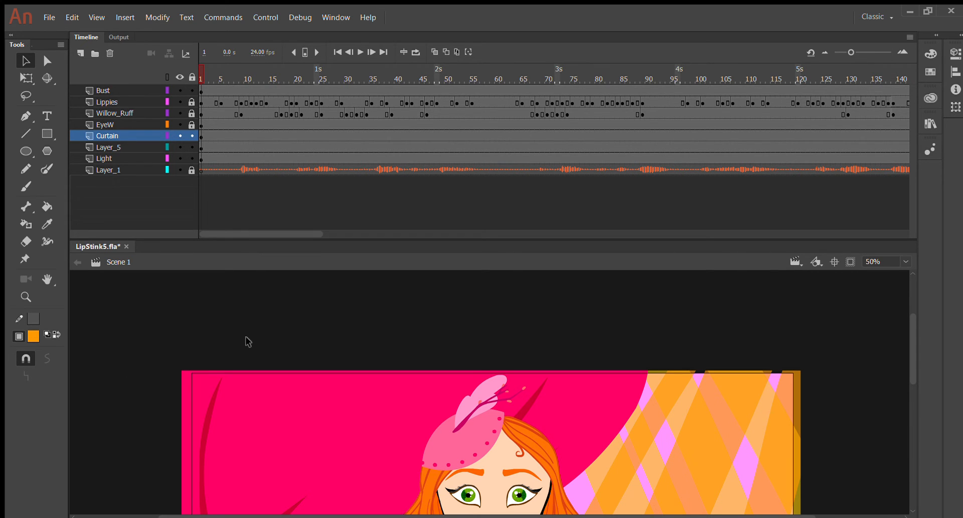
pyautogui.scroll(-5, 815, 426)
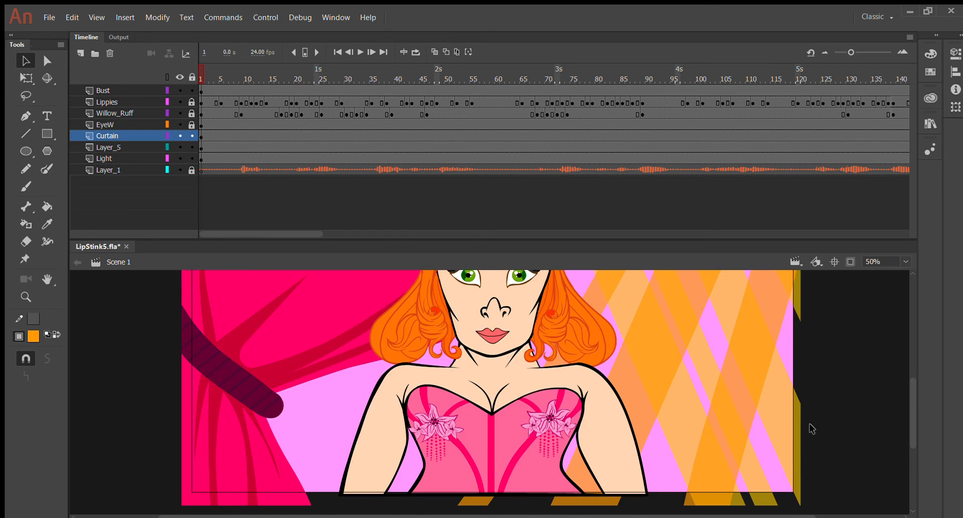